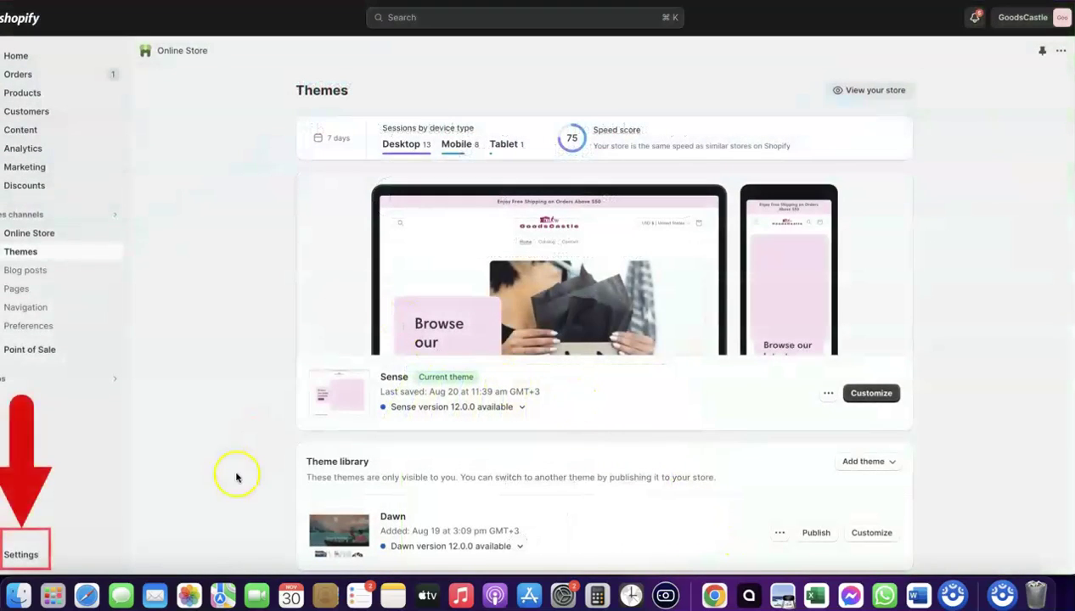
- Open the payment settings of the GoodsCastle store
left_click(20, 555)
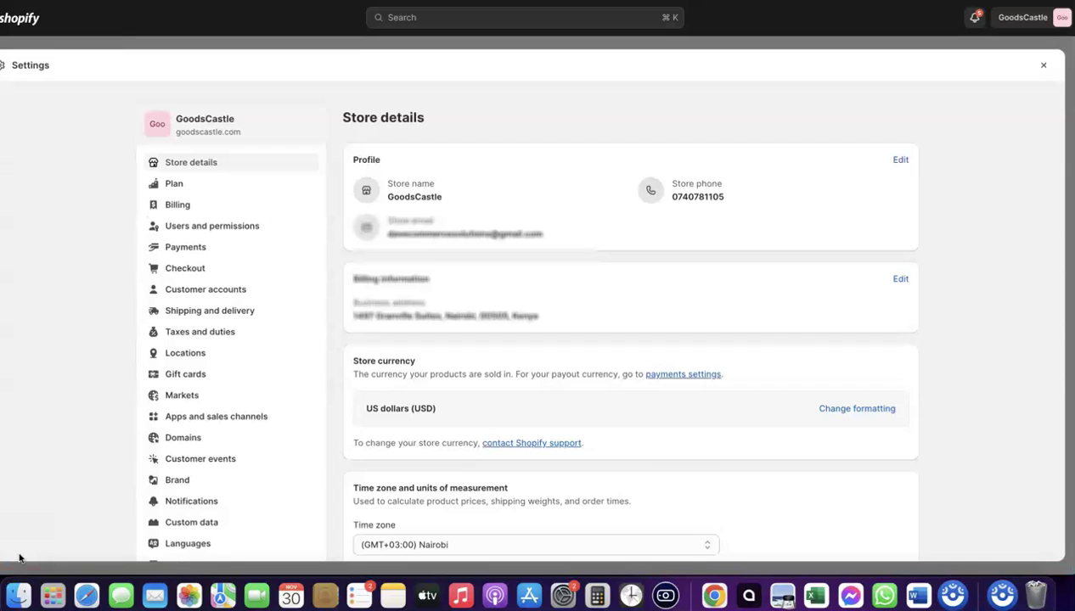
left_click(177, 249)
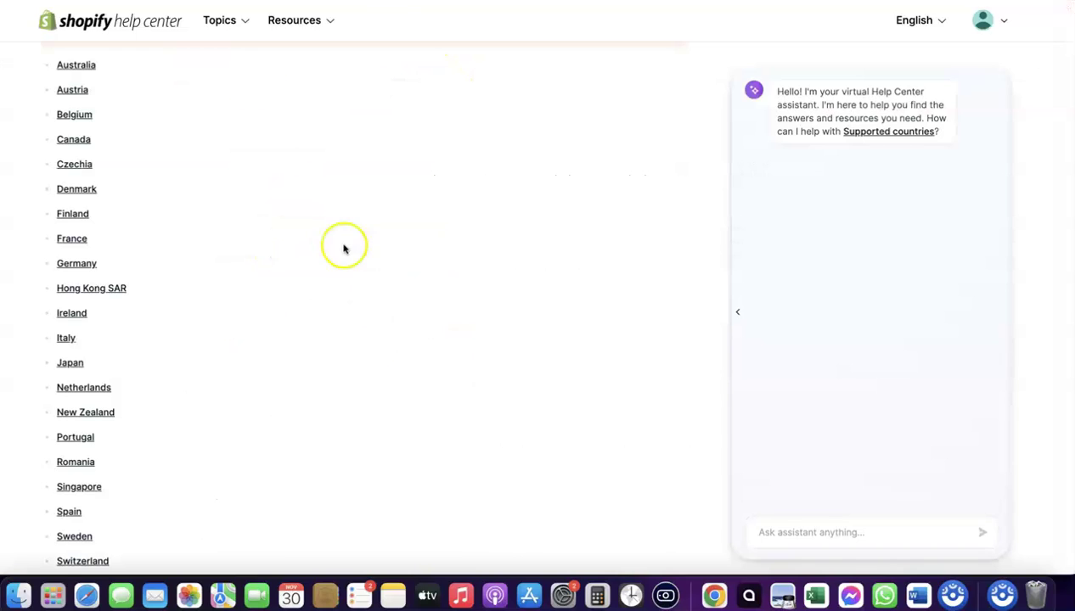
- Examine the help article on supported countries for Shopify Payments, including the full country list and the notes around it
scroll(345, 247, "up", 5)
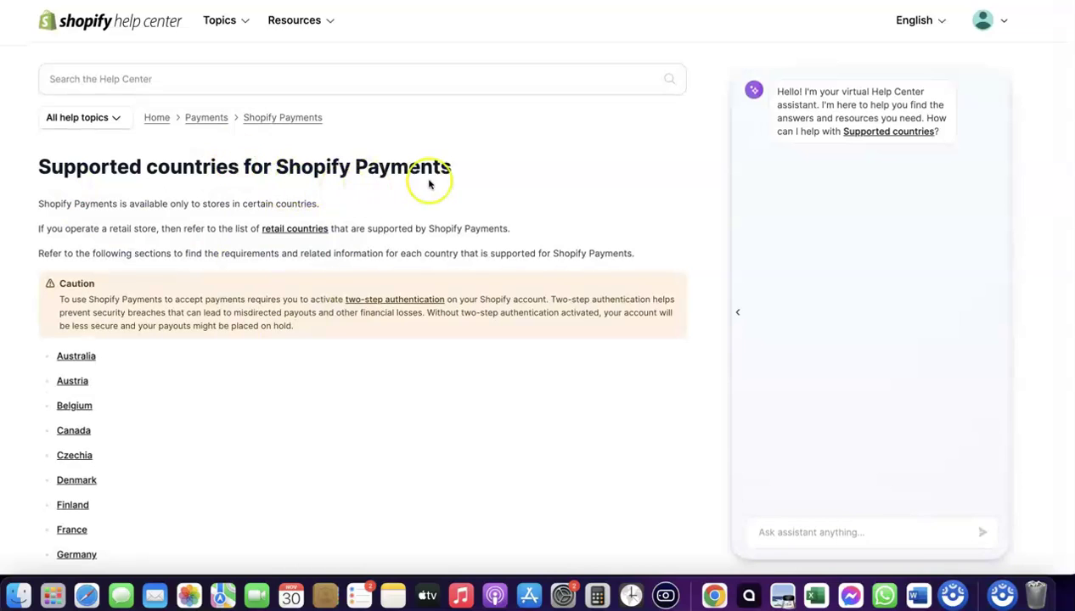
scroll(432, 183, "down", 4)
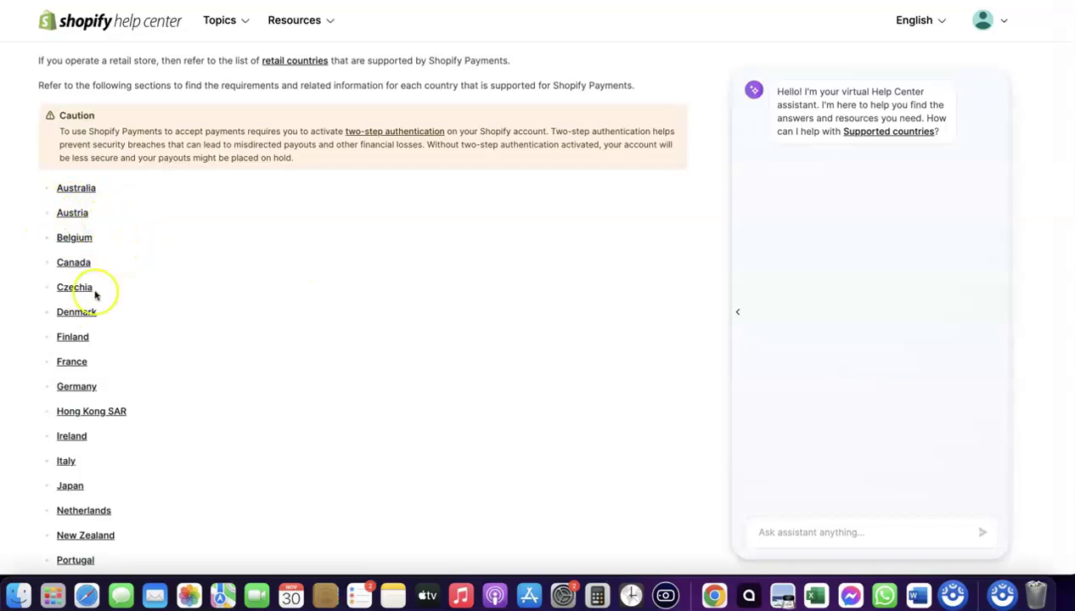
scroll(136, 314, "down", 2)
scroll(126, 312, "down", 2)
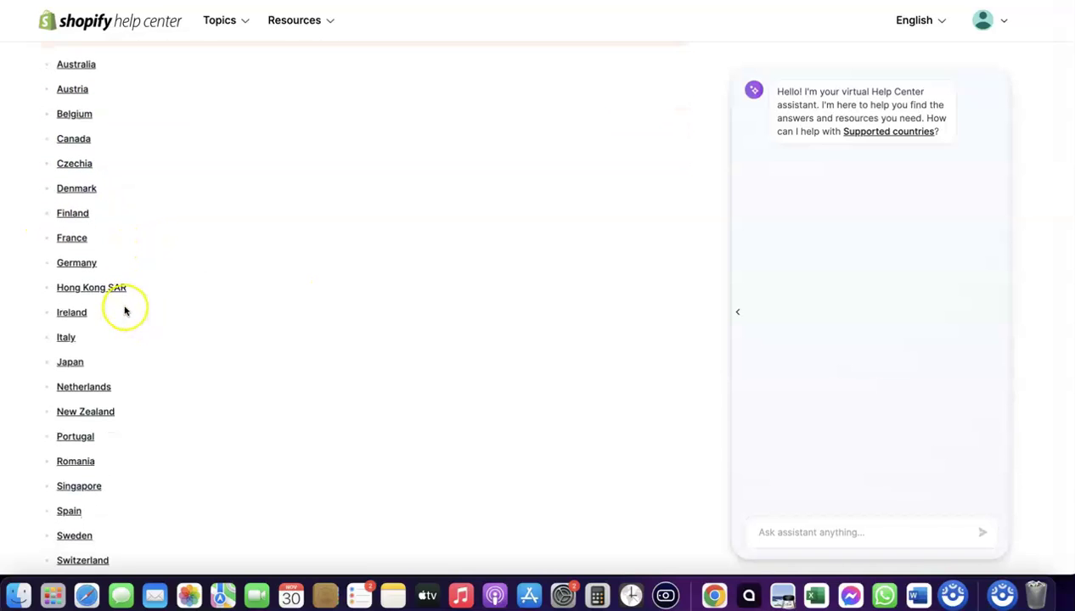
scroll(79, 444, "down", 1)
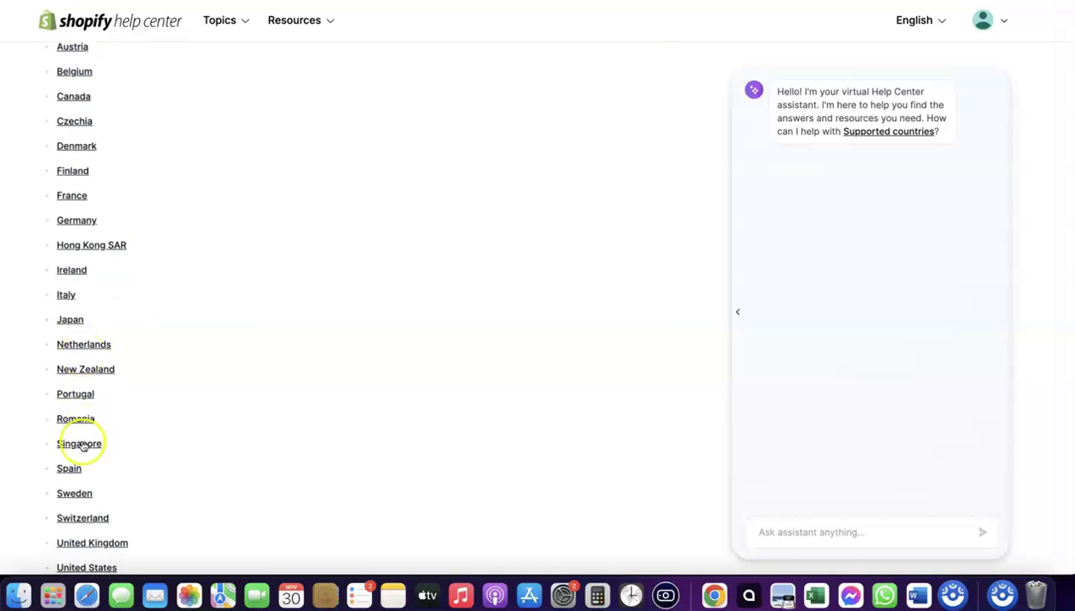
scroll(91, 439, "down", 4)
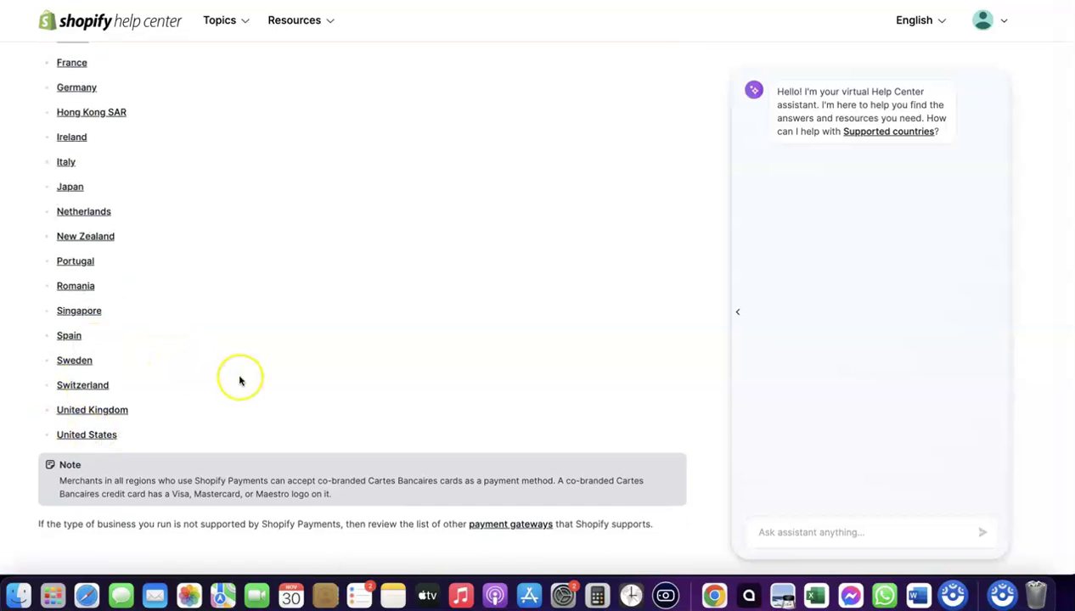
scroll(239, 380, "up", 5)
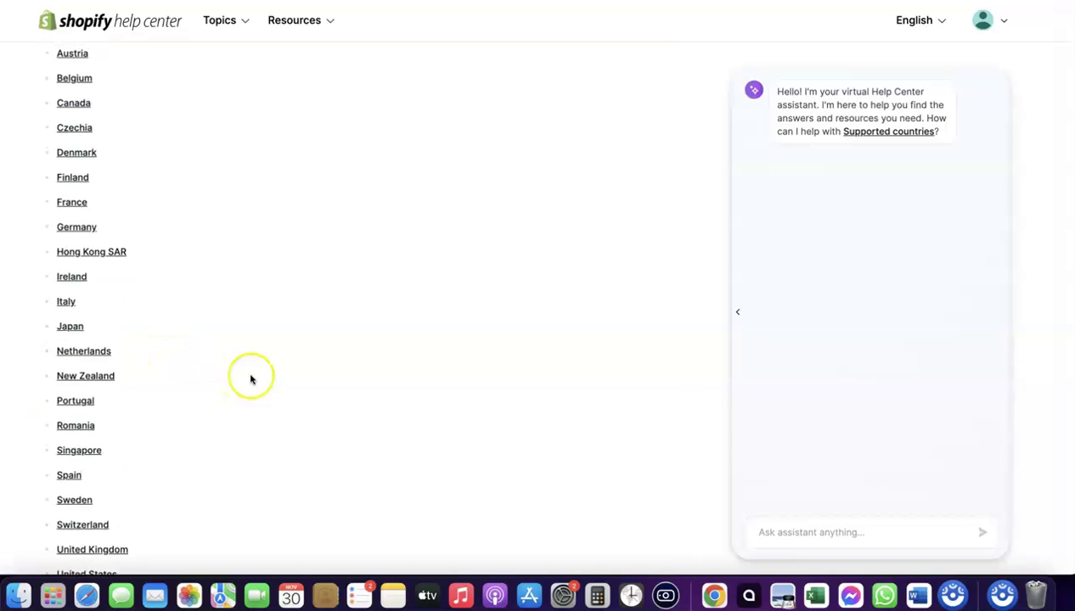
scroll(78, 75, "up", 1)
scroll(81, 70, "up", 4)
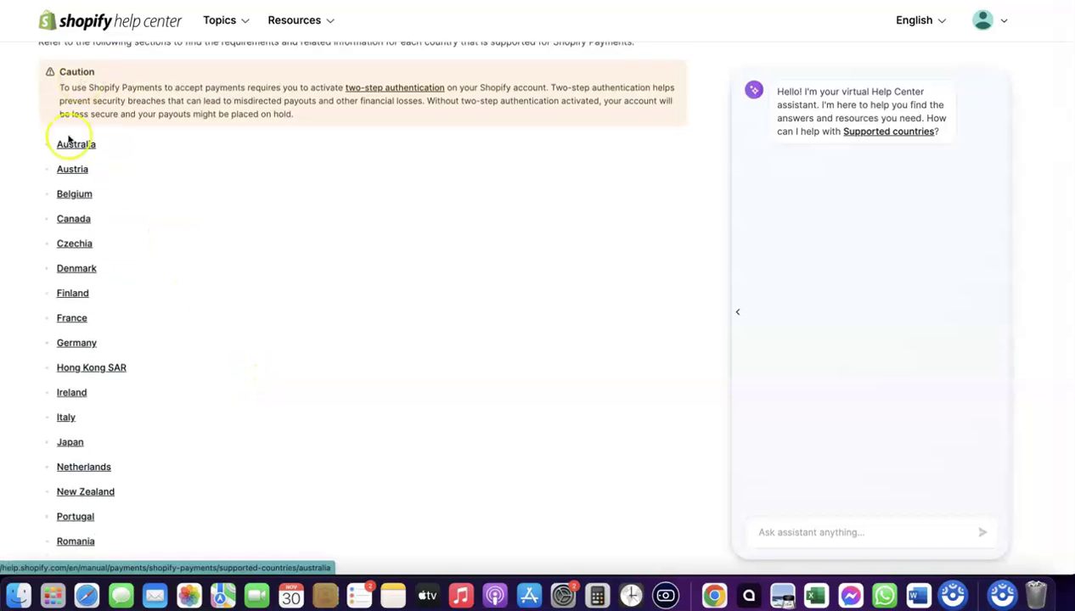
scroll(195, 175, "up", 10)
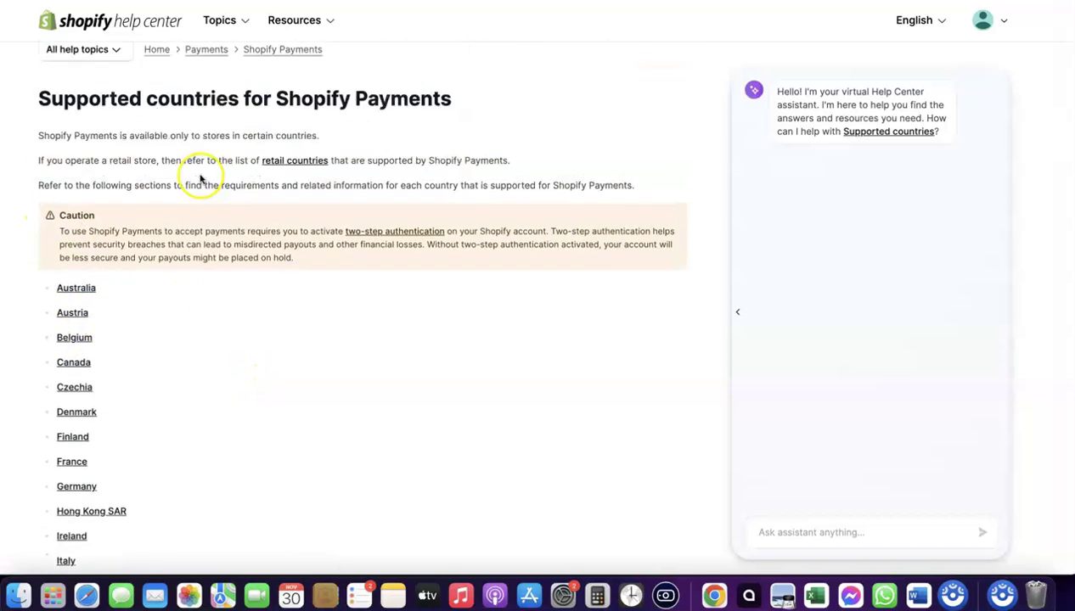
scroll(196, 167, "down", 17)
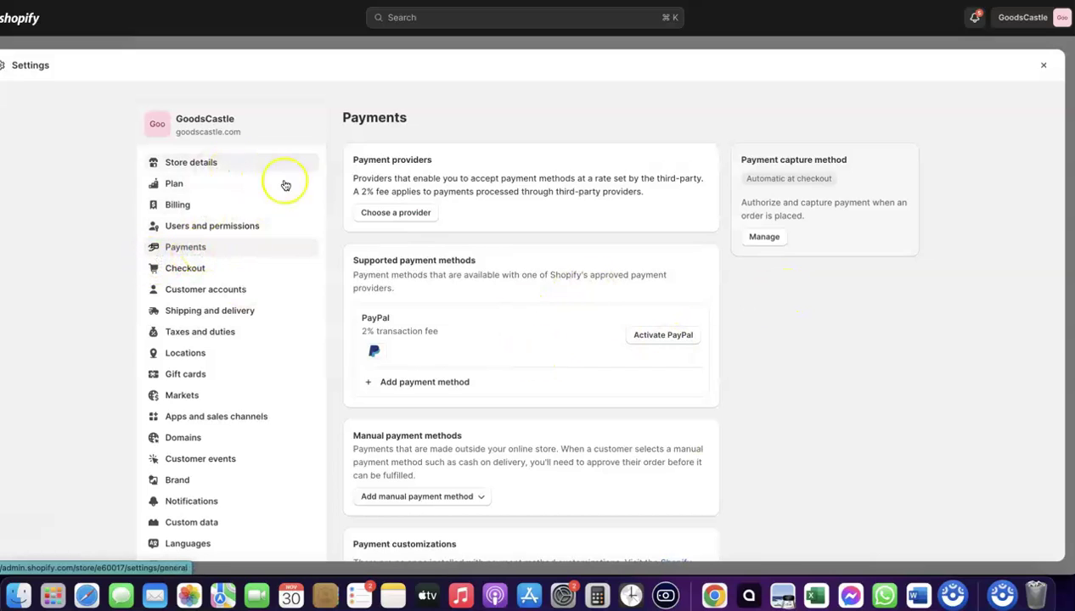
- Filter the third-party payment providers for Stripe and open the Stripe provider
left_click(392, 214)
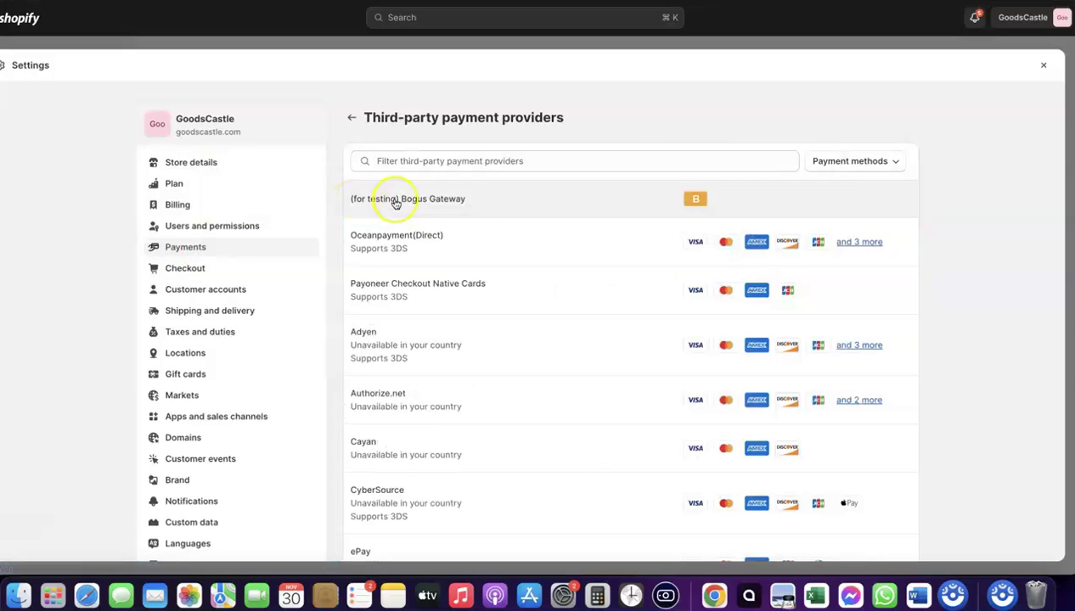
left_click(543, 160)
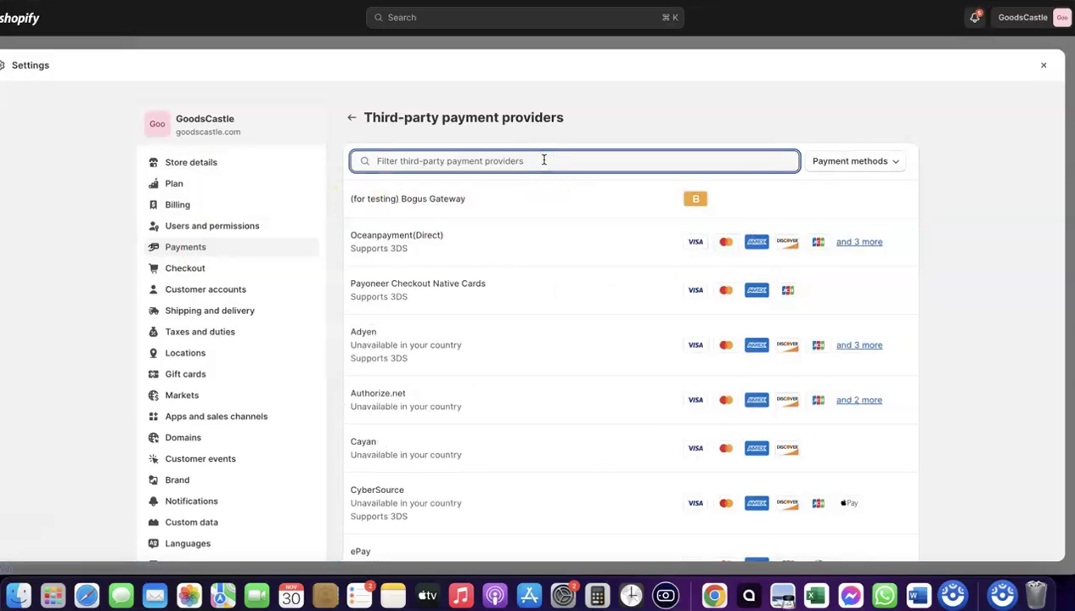
type("Stripe")
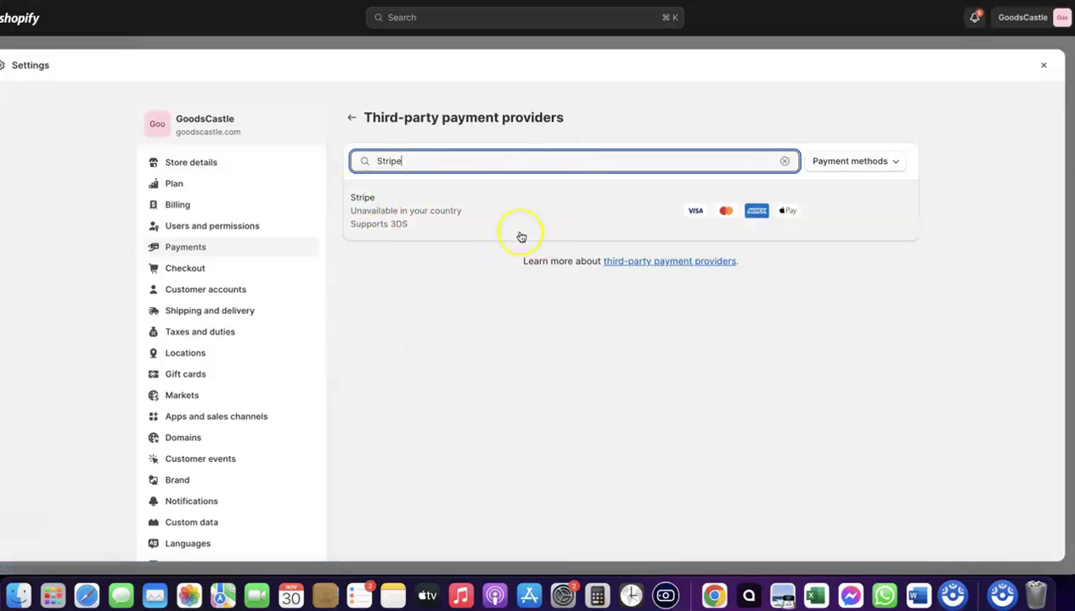
left_click(437, 212)
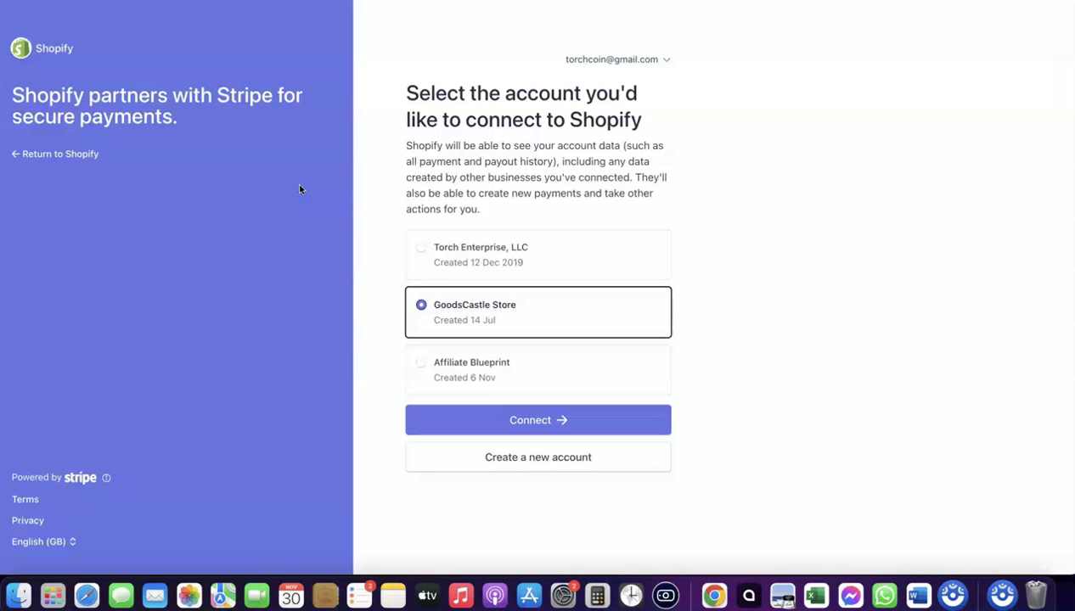
- Check the GoodsCastle Store account in the Stripe dashboard and connect that account to Shopify
left_click(442, 97)
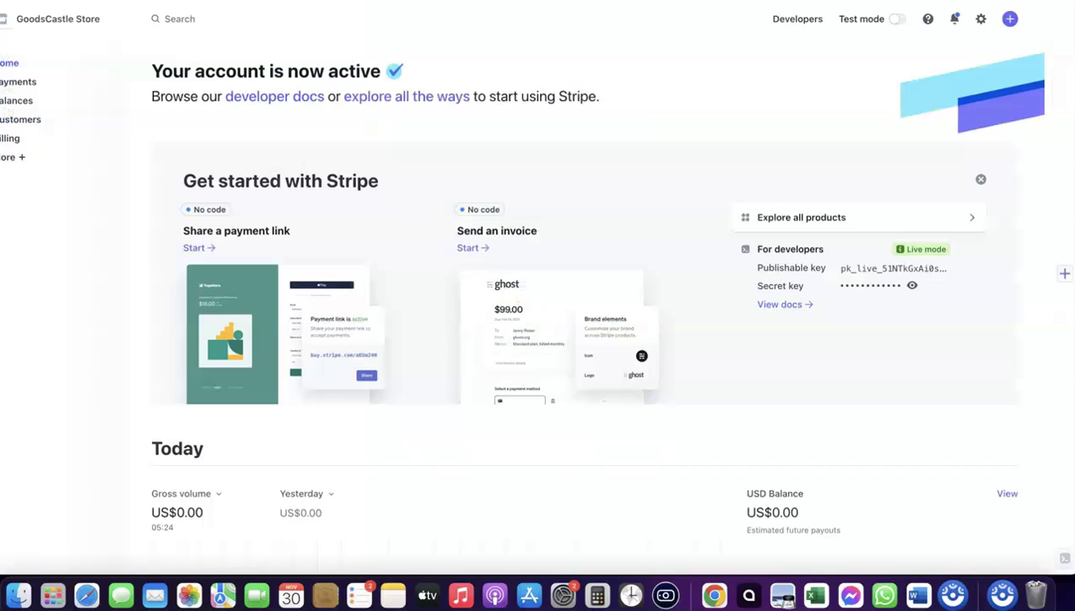
left_click(103, 19)
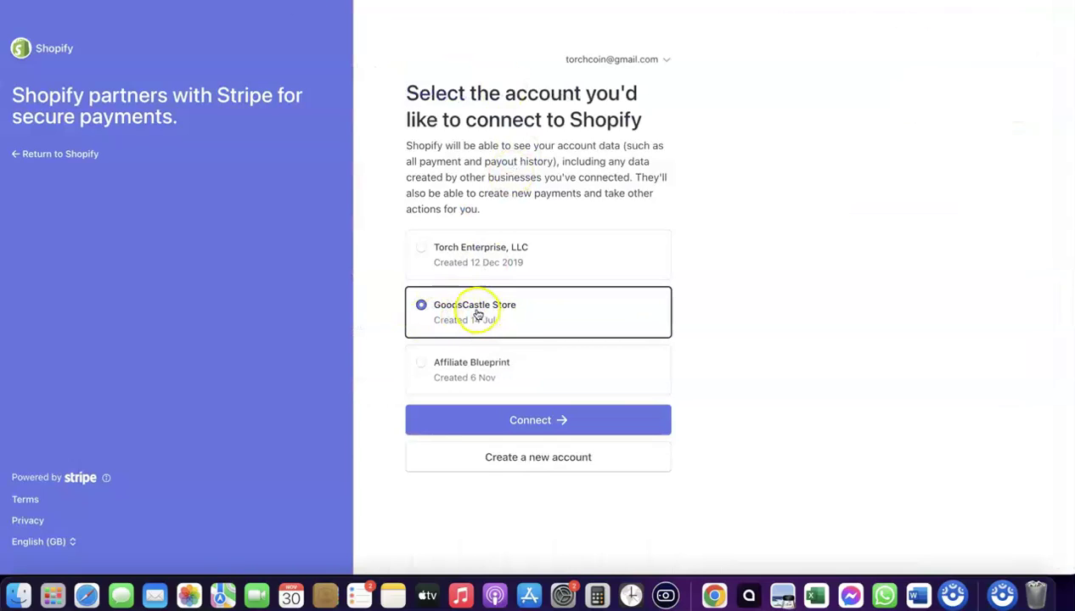
left_click(534, 421)
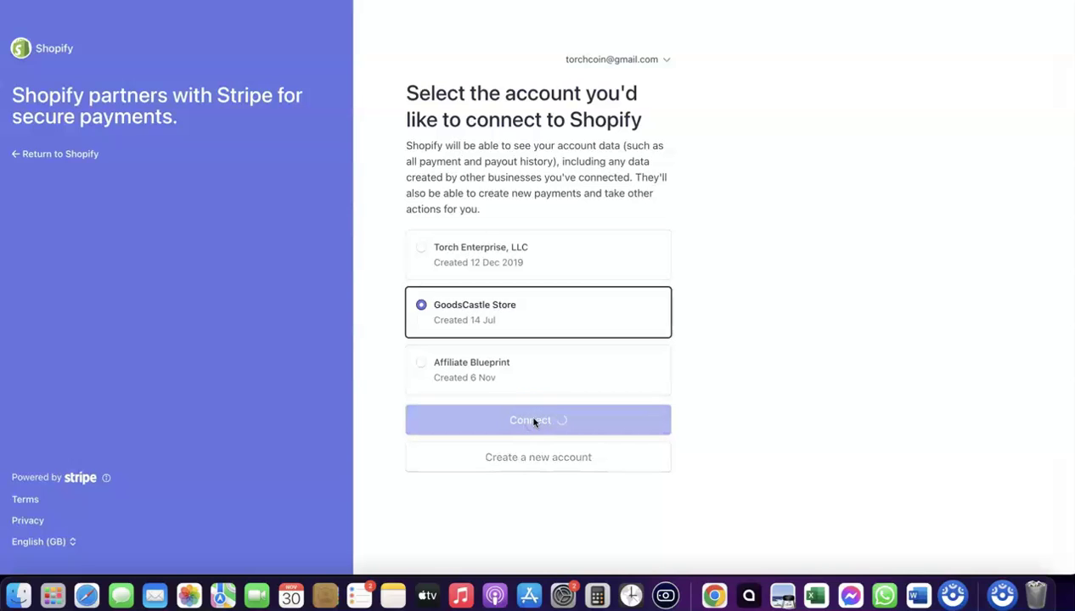
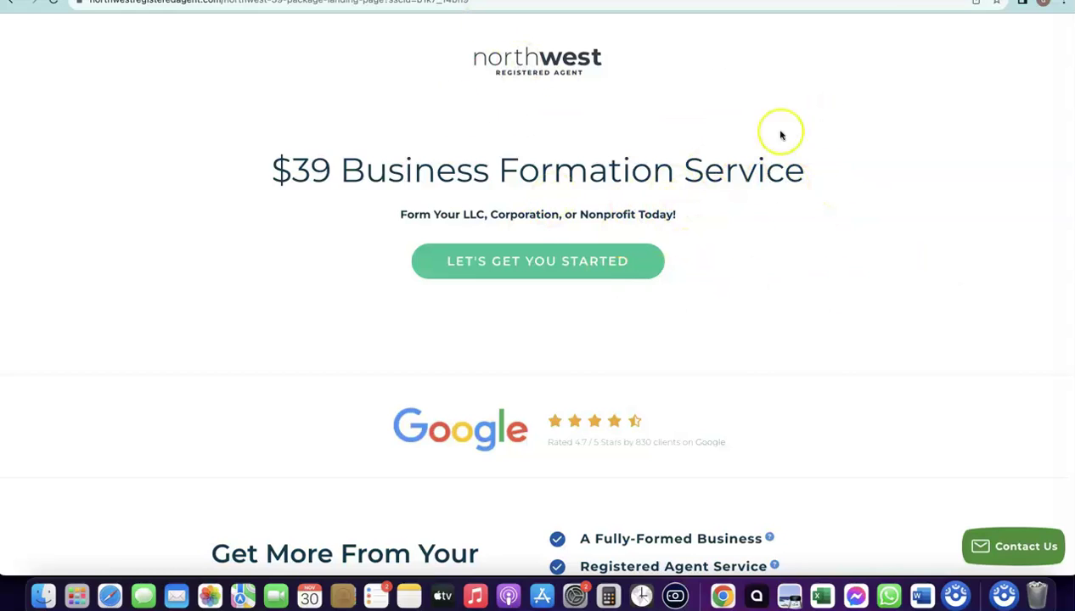
- Start the $39 business formation order for an LLC and choose NM - New Mexico as the state of formation
left_click(528, 260)
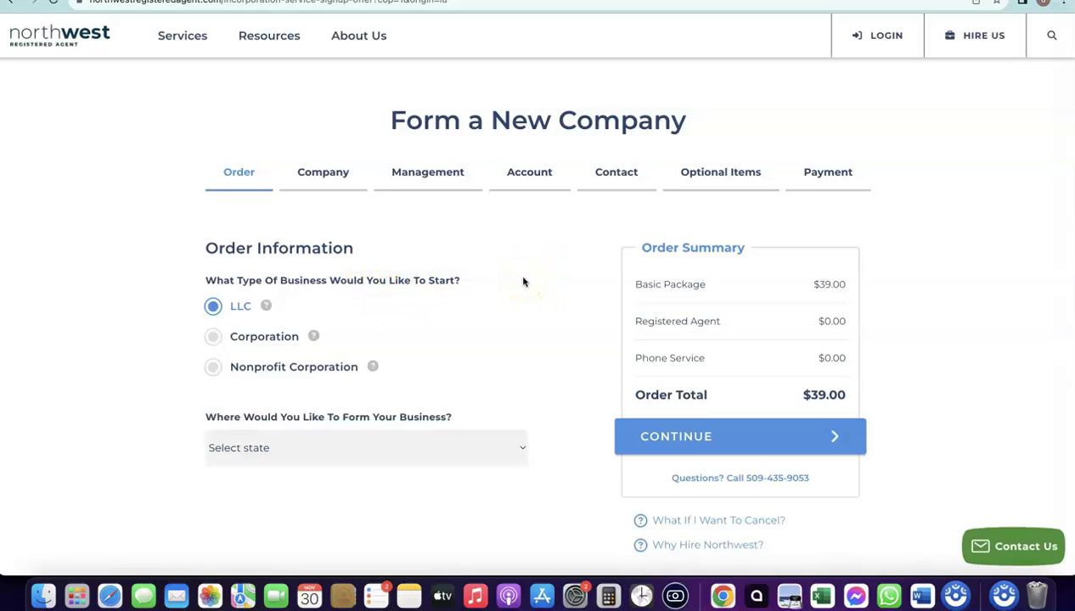
scroll(255, 305, "down", 1)
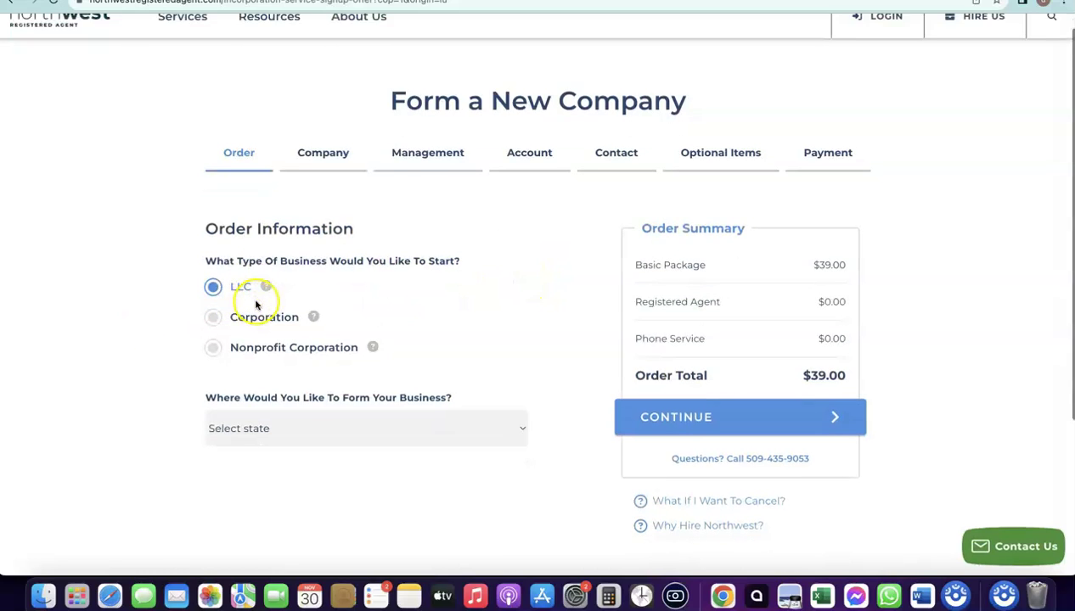
left_click(305, 422)
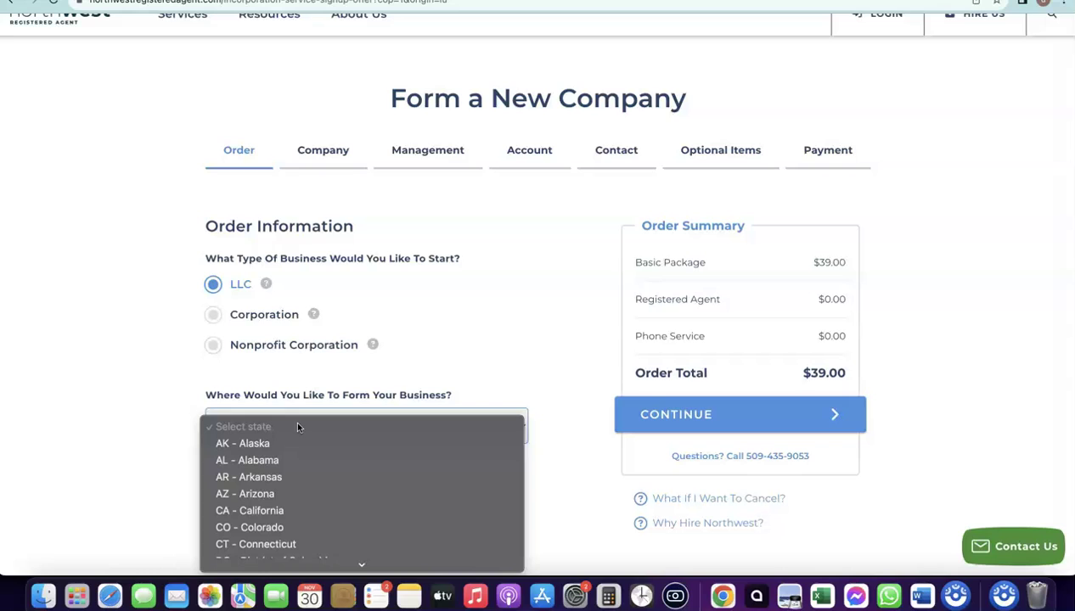
left_click(120, 360)
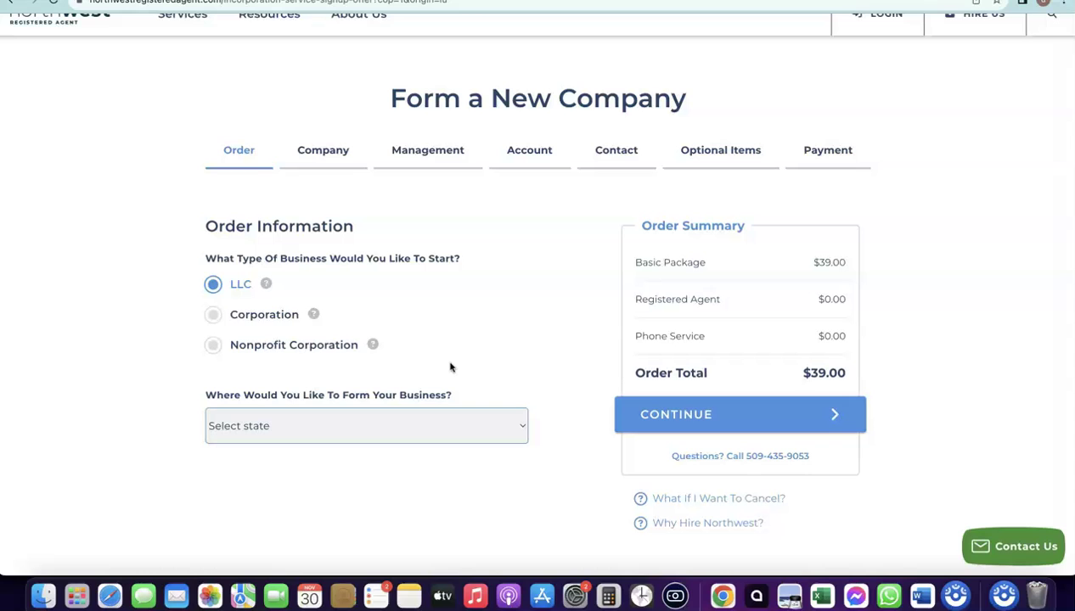
left_click(372, 431)
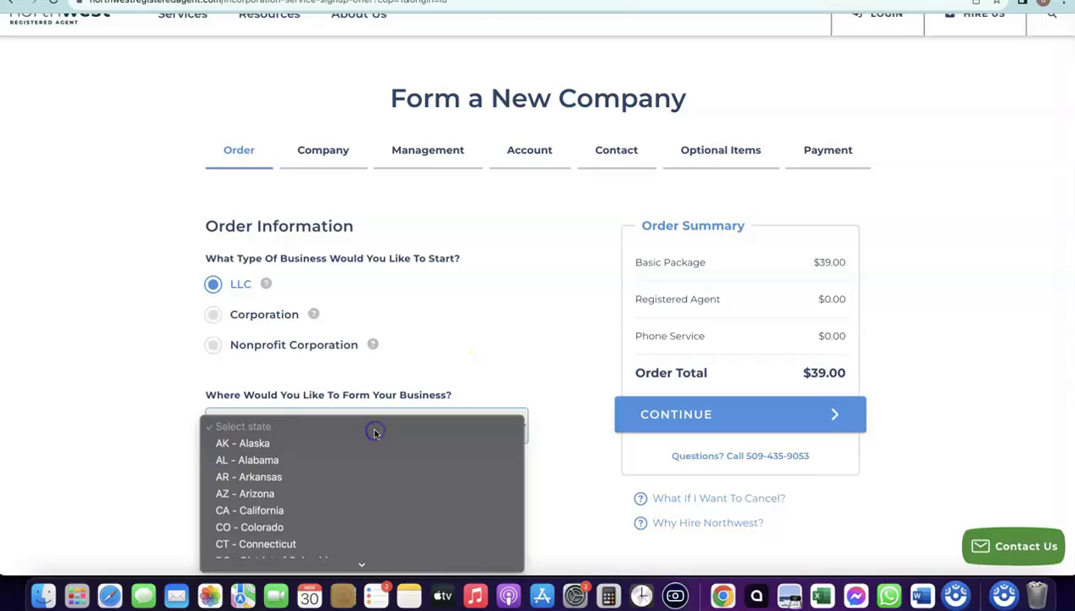
scroll(374, 434, "down", 5)
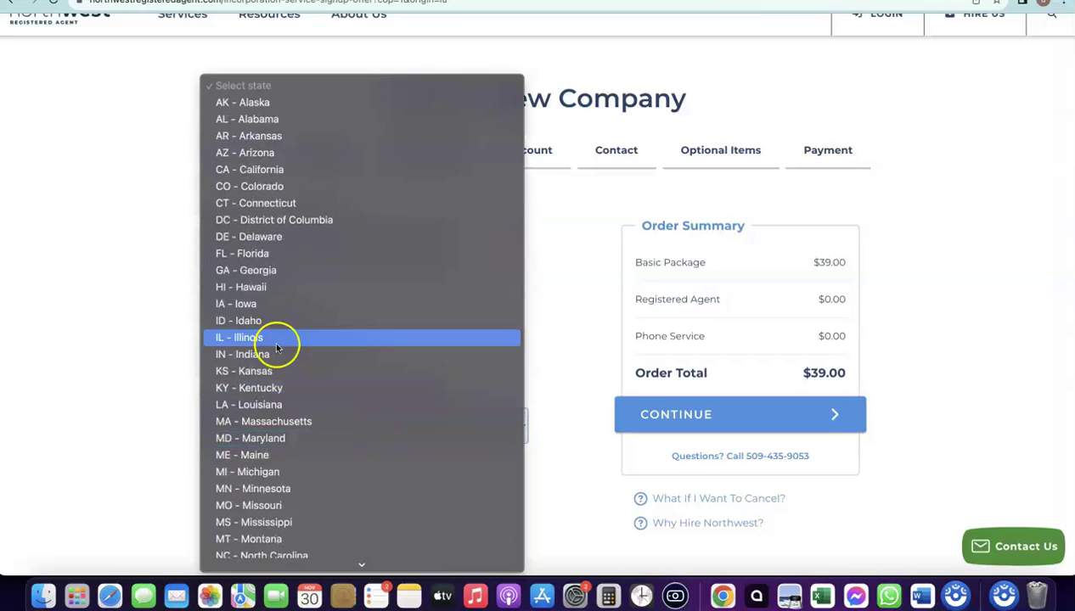
scroll(276, 348, "down", 10)
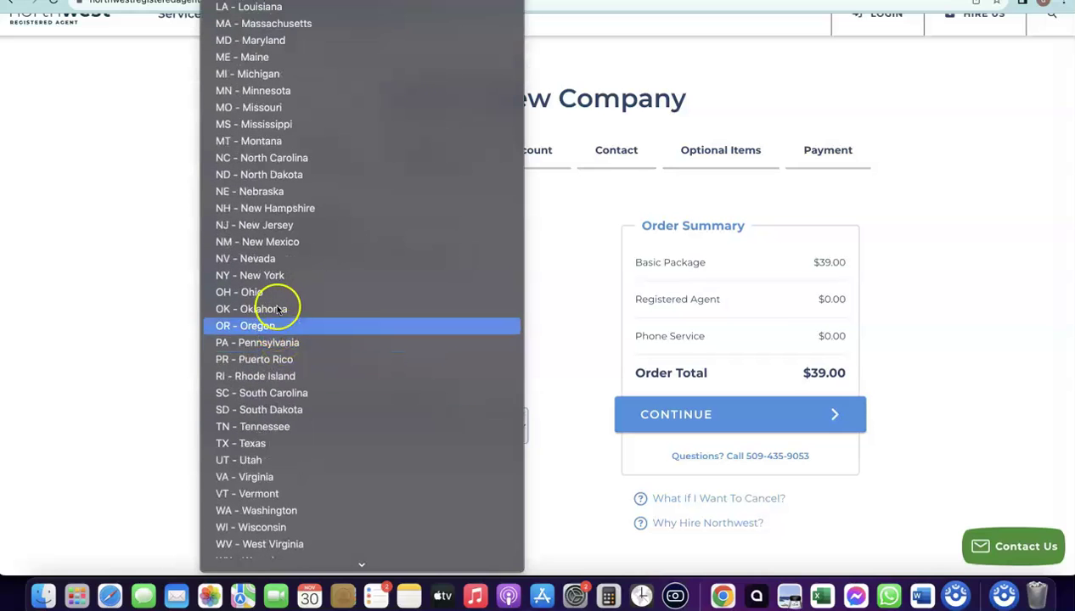
left_click(271, 241)
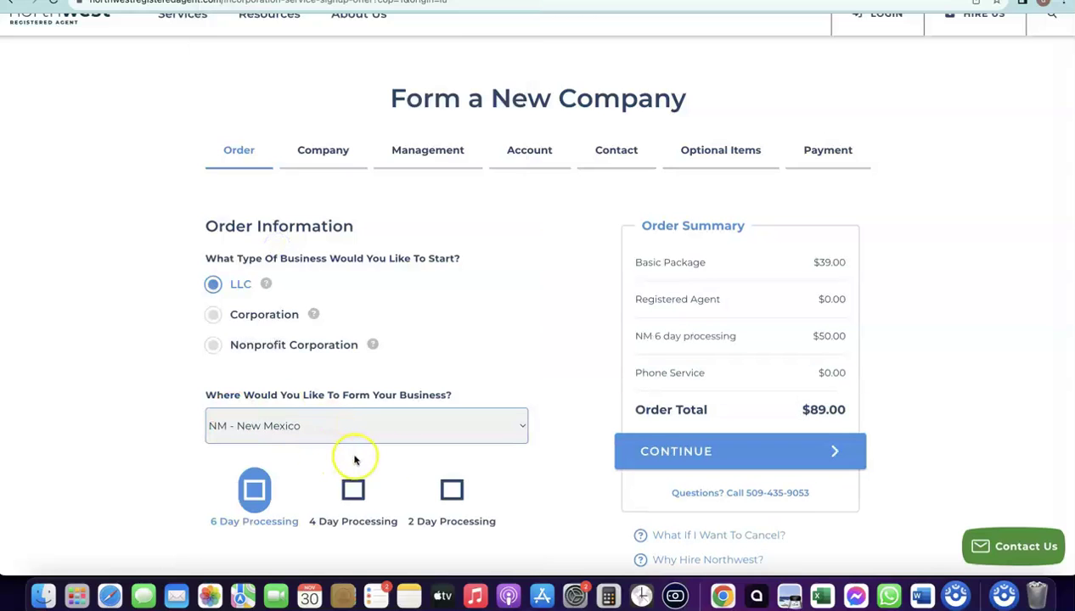
- Review the charges in the order summary and continue to the company details with 6 Day Processing
scroll(416, 391, "down", 1)
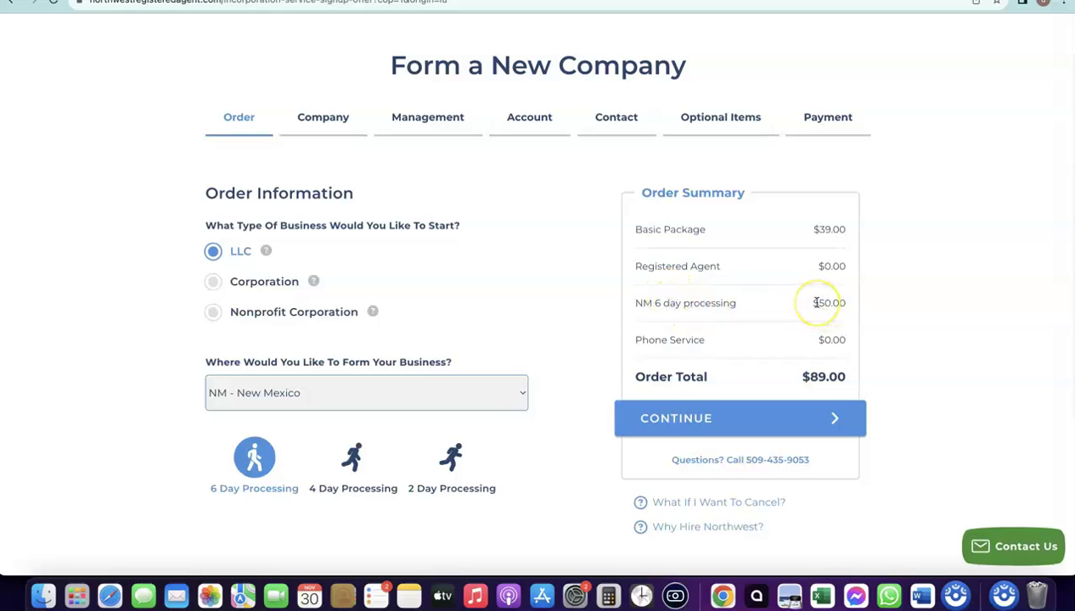
scroll(816, 302, "up", 5, "ctrl")
scroll(814, 302, "left", 2)
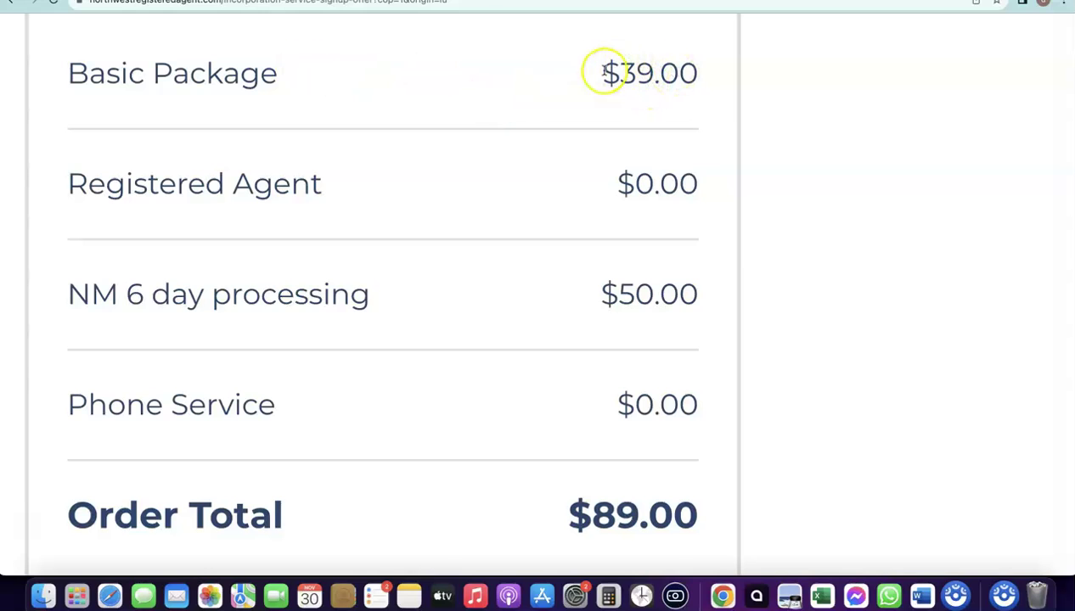
scroll(625, 76, "down", 5, "ctrl")
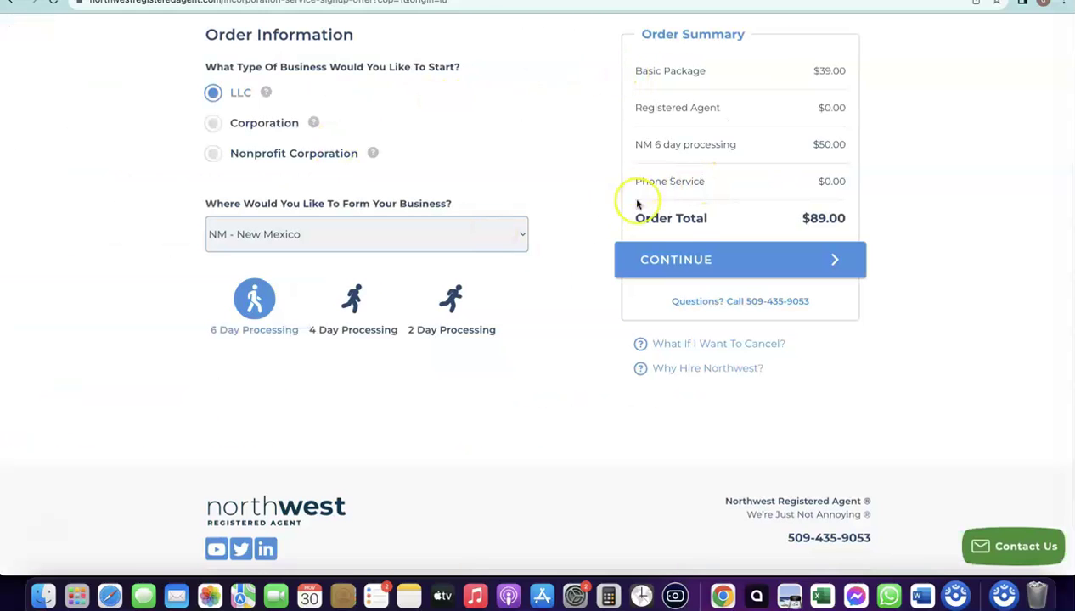
left_click(693, 260)
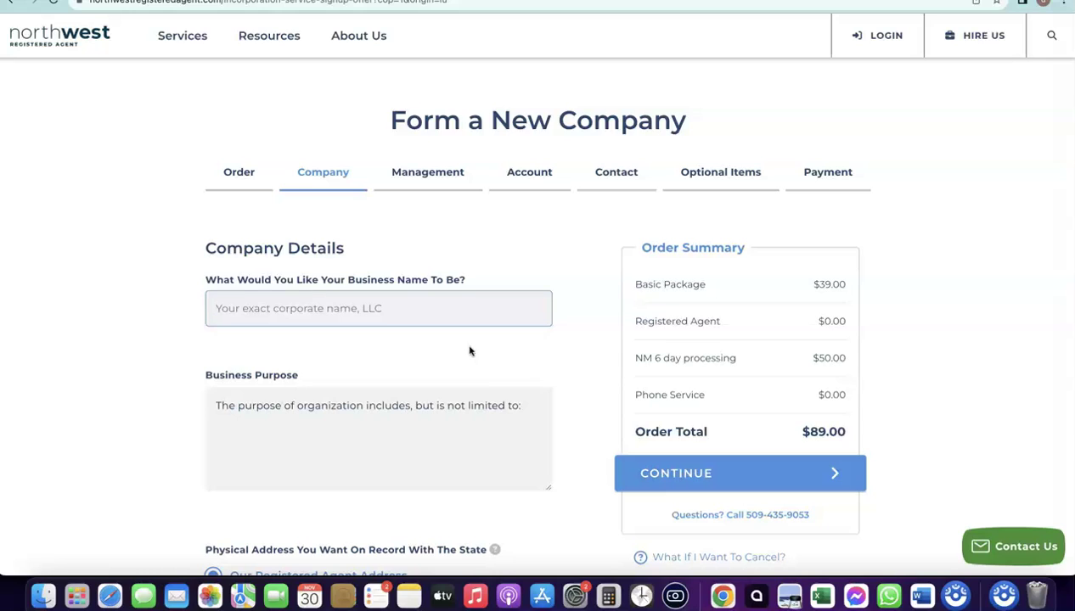
- Enter "Dropshipping Hustle" as the business name in the company details
left_click(418, 307)
type("Dr")
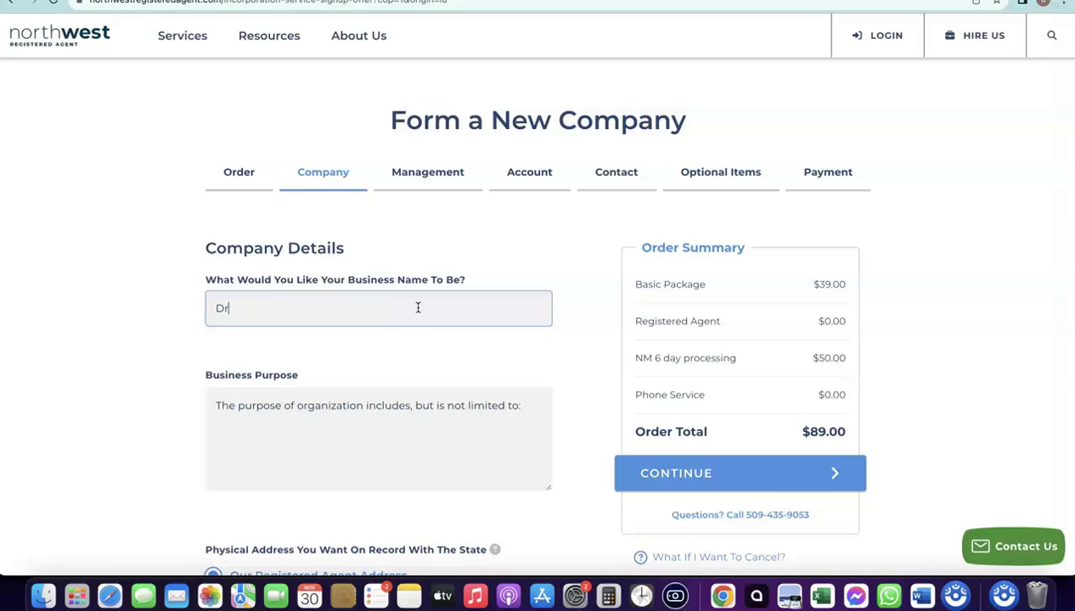
type("opshipping Hustle")
- Add "Dropshipping and eCommerce" after the preset business purpose text and submit the company details with the registered agent address
left_click(399, 395)
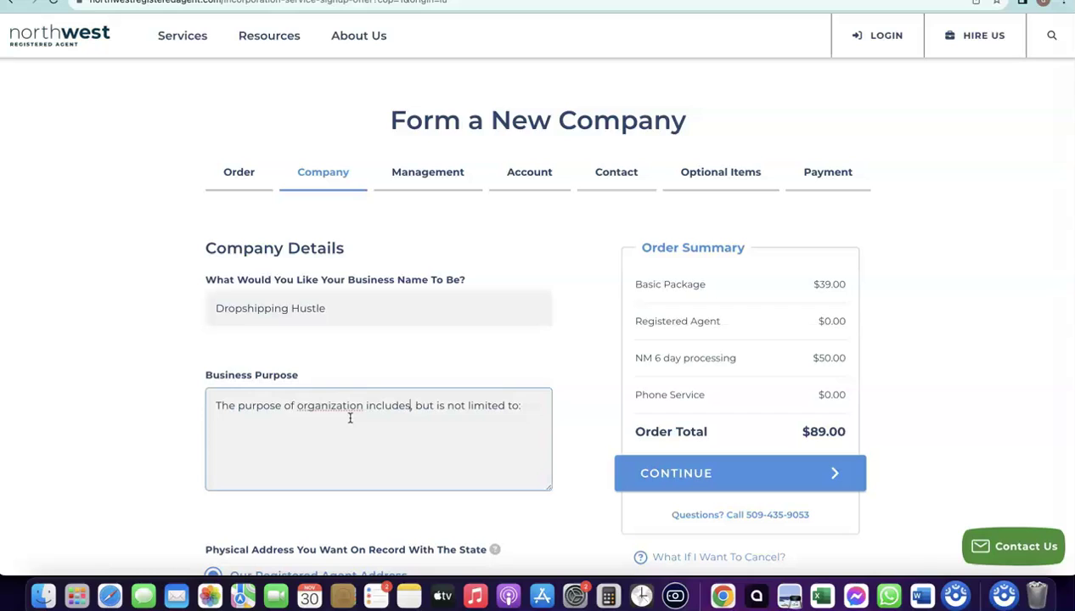
left_click(538, 404)
type("D")
key("BackSpace")
type("Dropshipping and eCommerce")
scroll(443, 332, "down", 1)
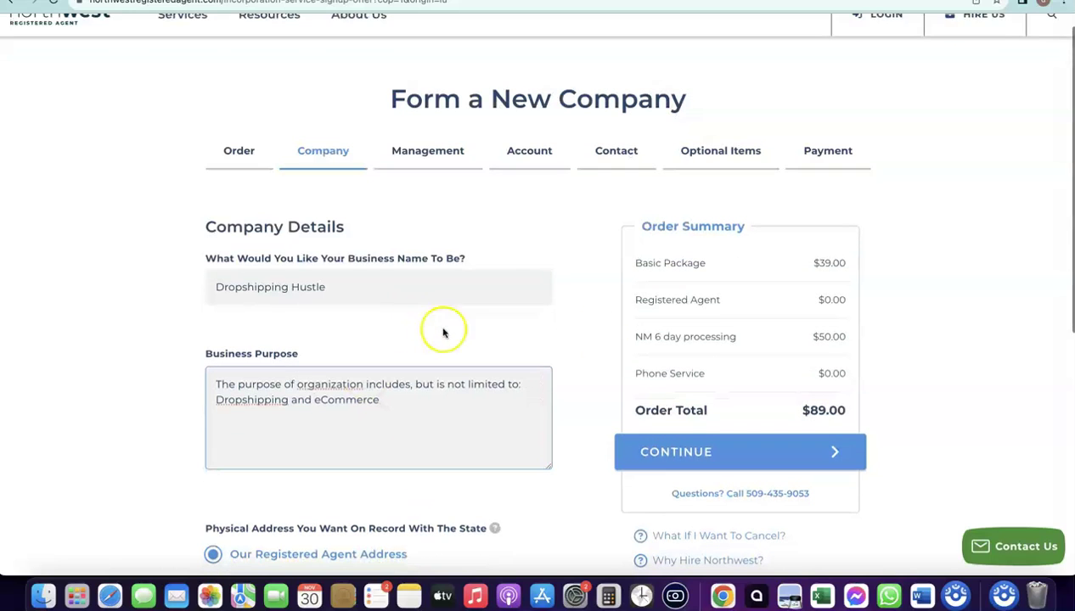
scroll(645, 433, "down", 1)
left_click(725, 431)
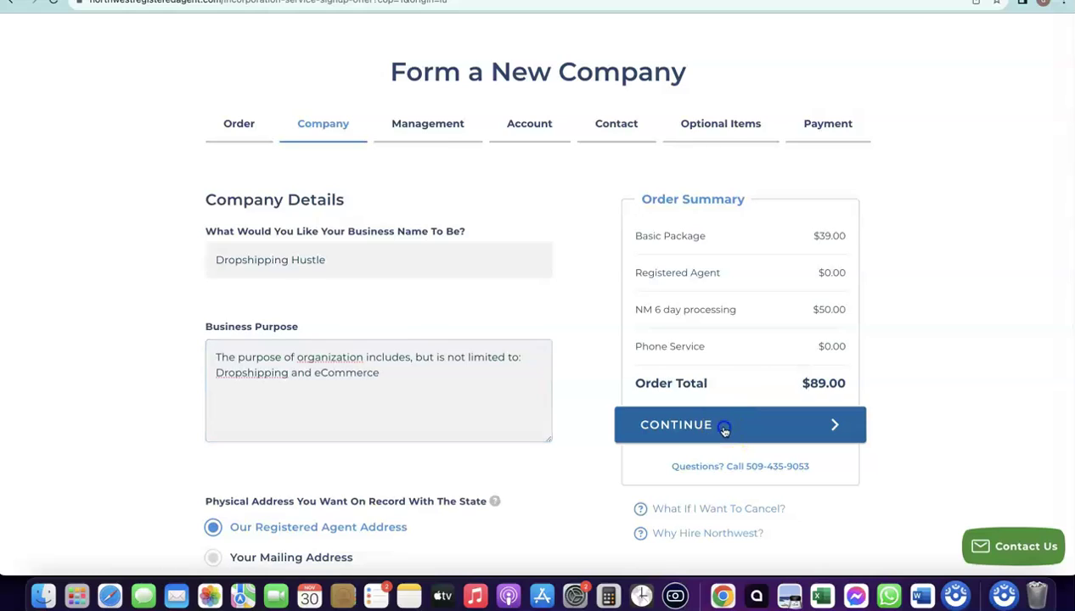
- Set the management type to Manager Managed and review the member and manager name and address fields
scroll(416, 326, "down", 1)
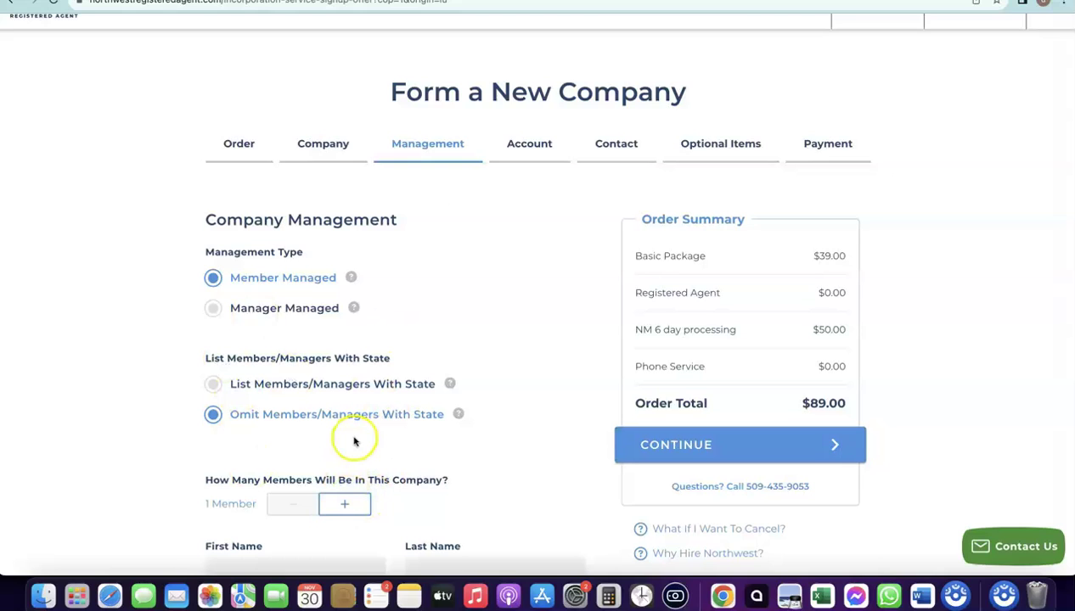
left_click(213, 309)
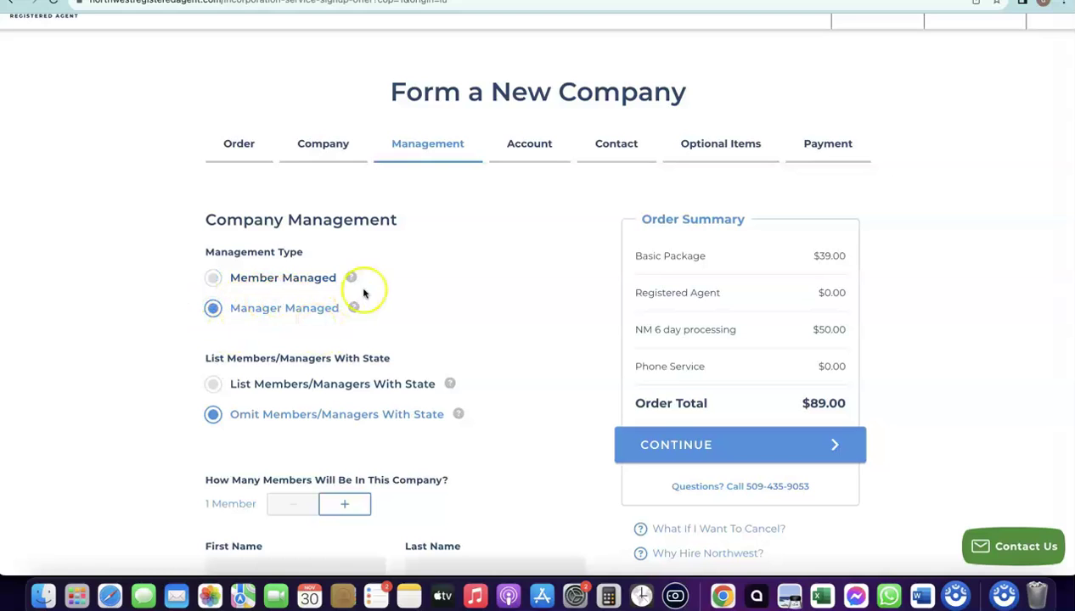
scroll(367, 283, "down", 1)
scroll(324, 283, "down", 1)
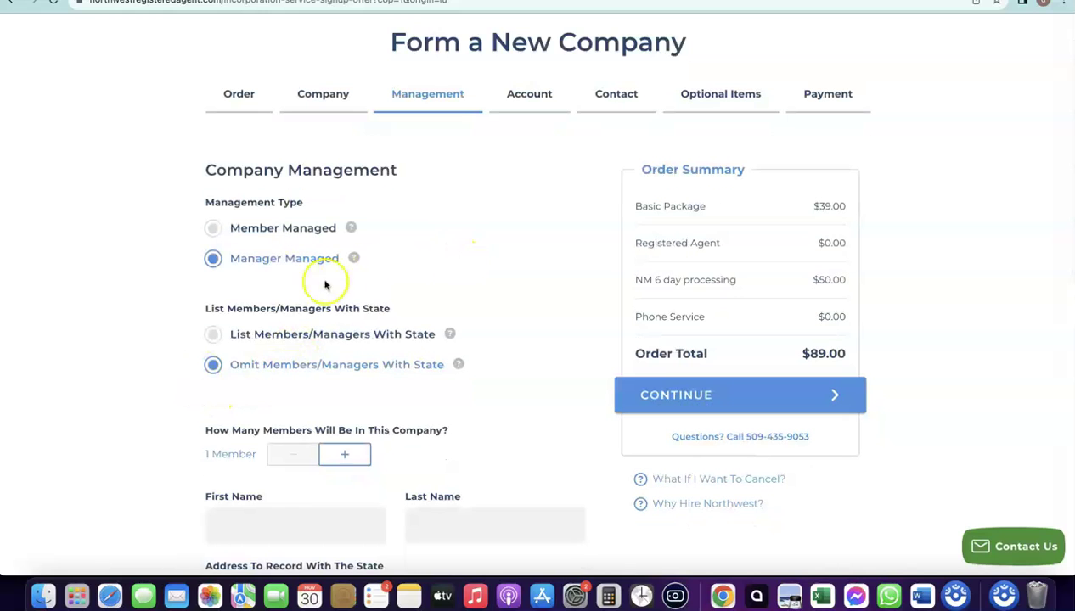
scroll(429, 297, "down", 5)
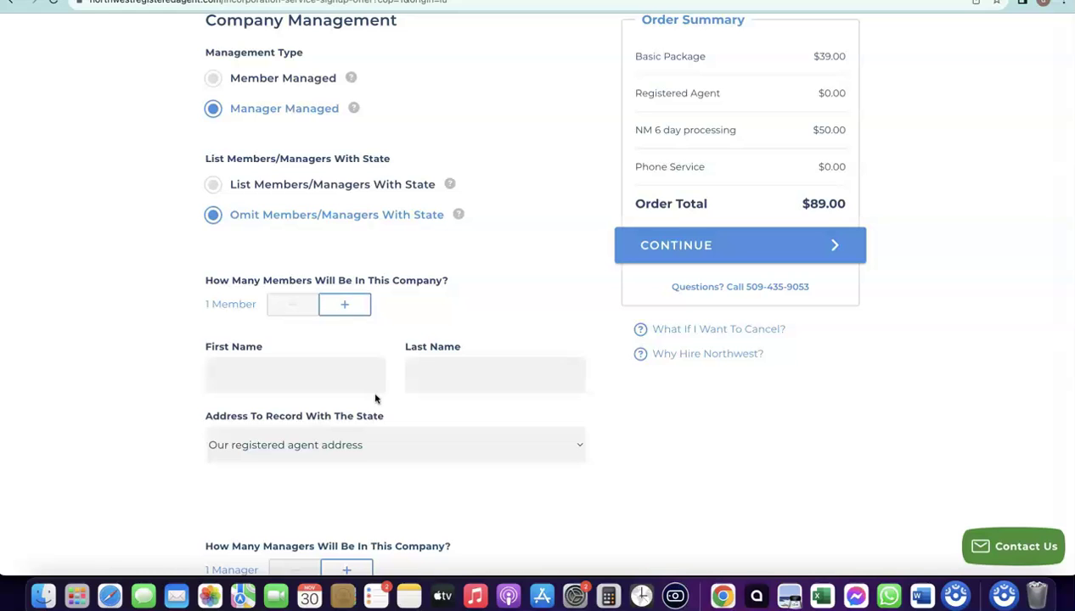
scroll(450, 360, "down", 1)
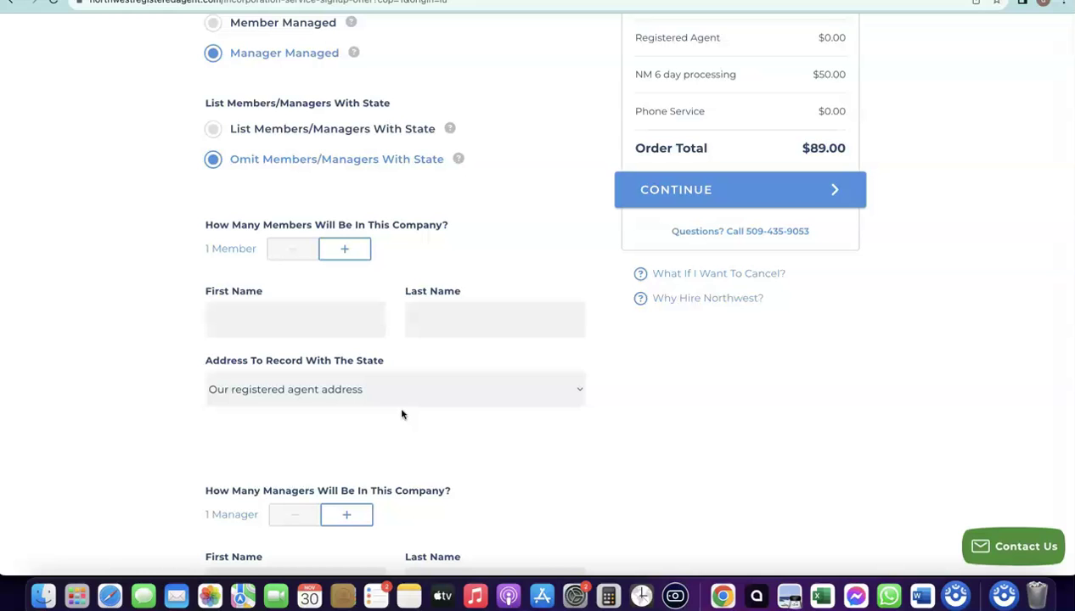
scroll(402, 415, "down", 5)
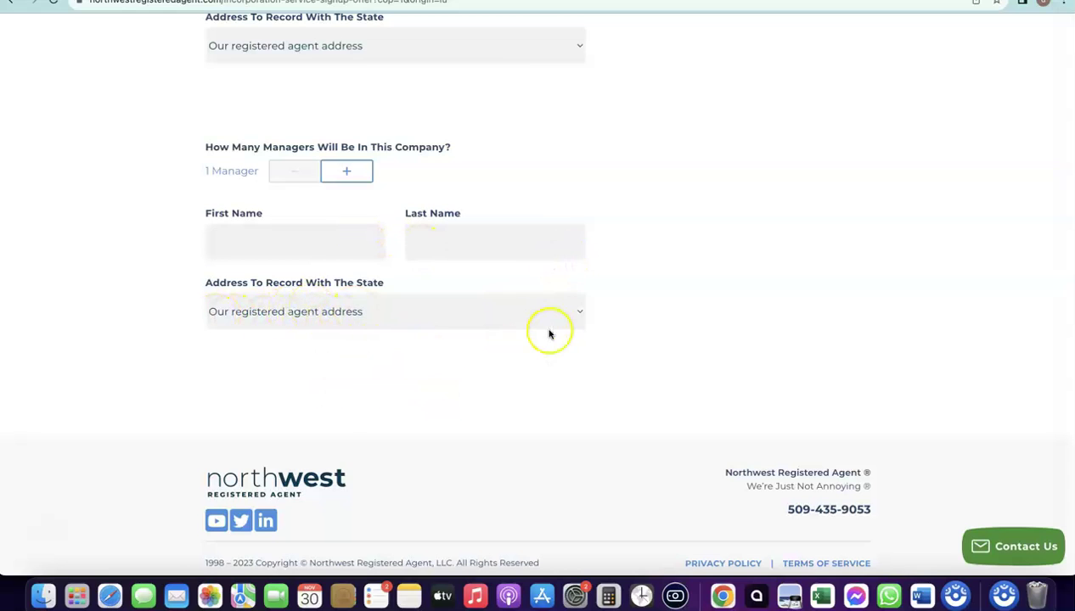
scroll(549, 334, "up", 2)
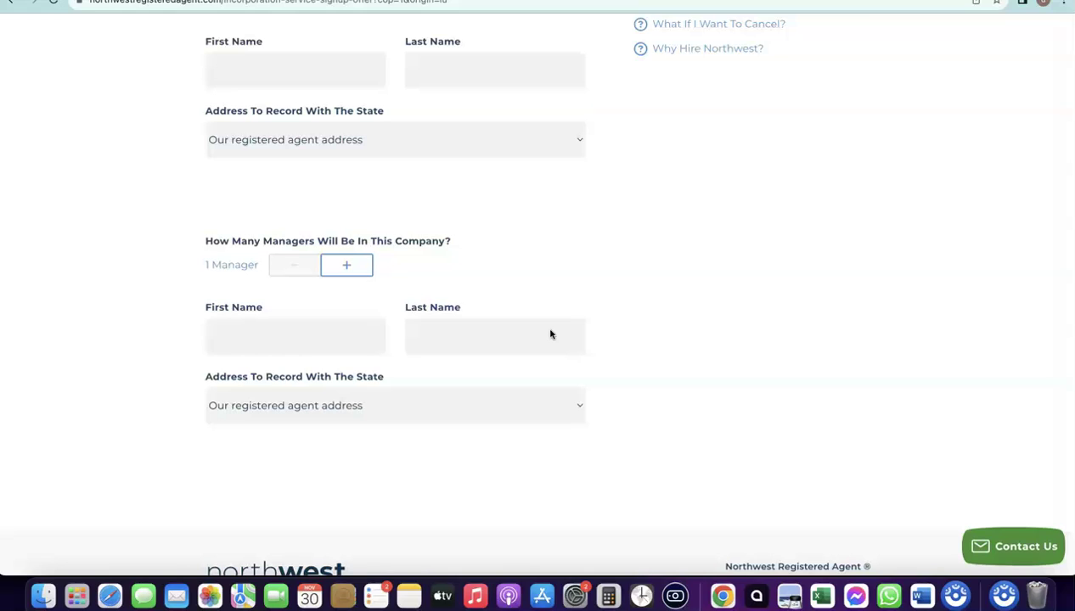
- Switch to the Shopify Help Center's supported countries article, review the country list and highlight "Shopify Payments" in the heading
left_click(437, 253)
scroll(433, 252, "up", 3)
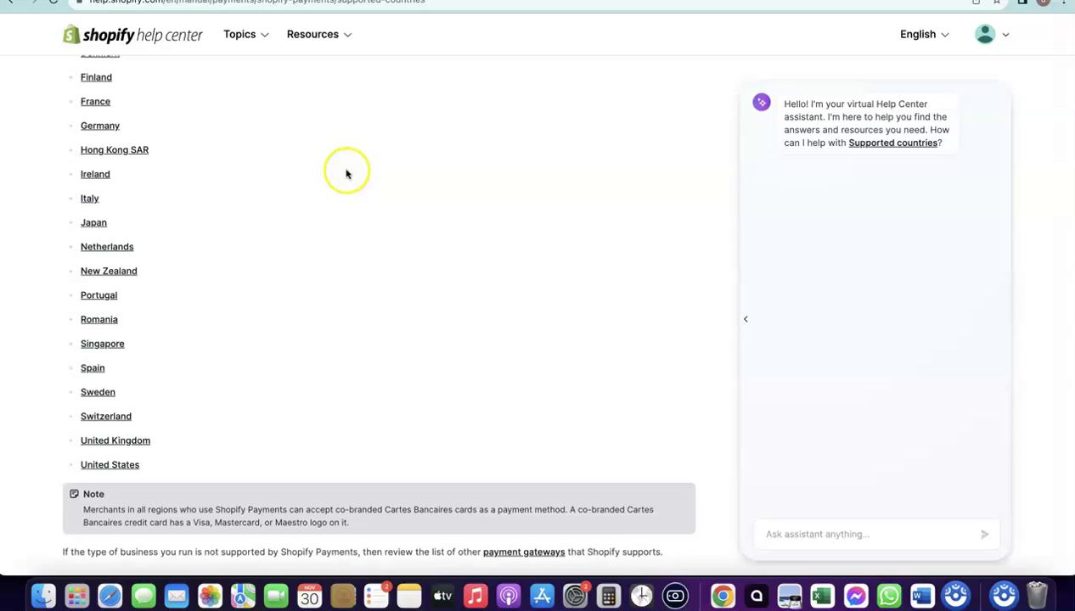
scroll(345, 174, "up", 5)
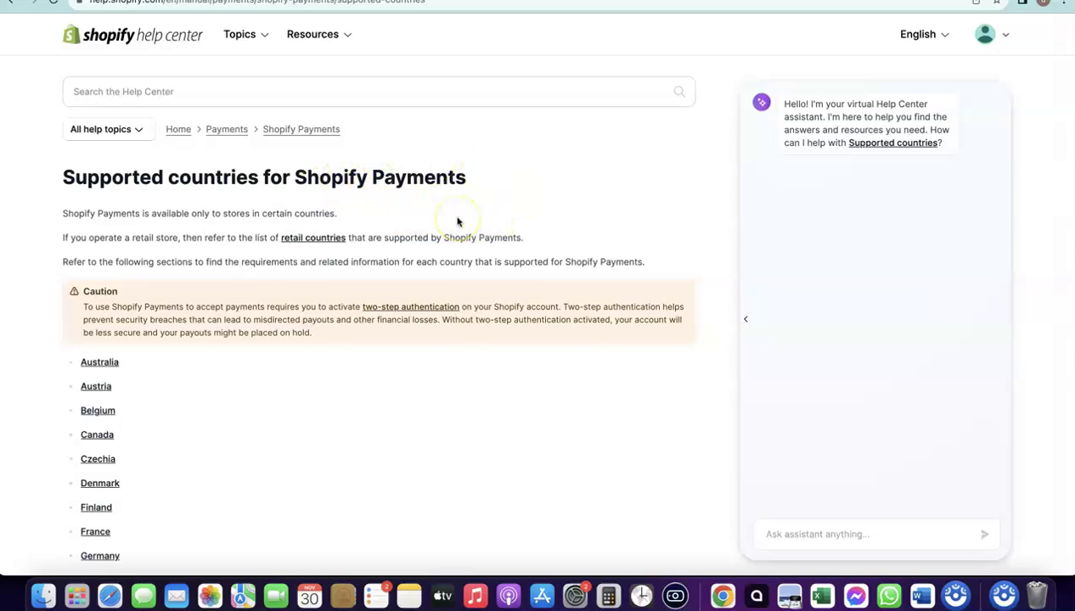
left_click_drag(295, 179, 469, 184)
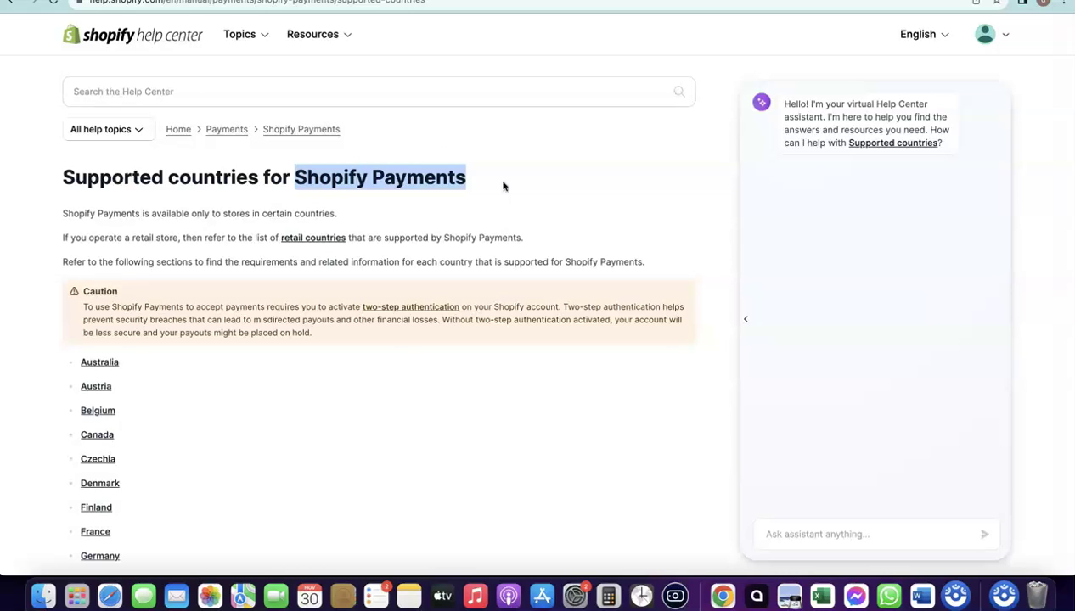
- Check the store's Payments settings in the Shopify admin, and return to the help article to highlight "Shopify Payments"
left_click(132, 5)
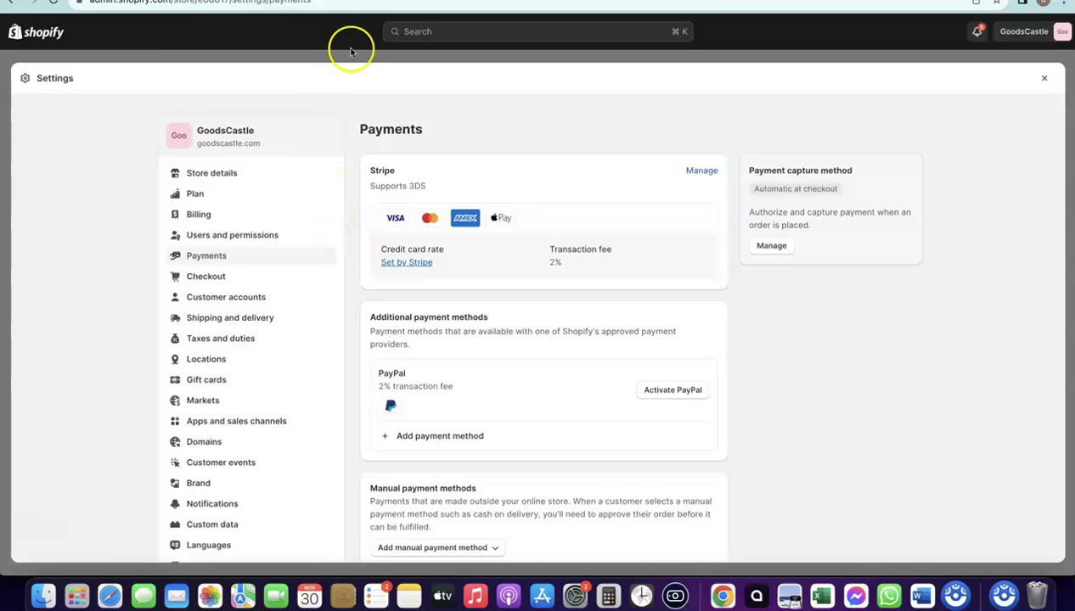
left_click(407, 3)
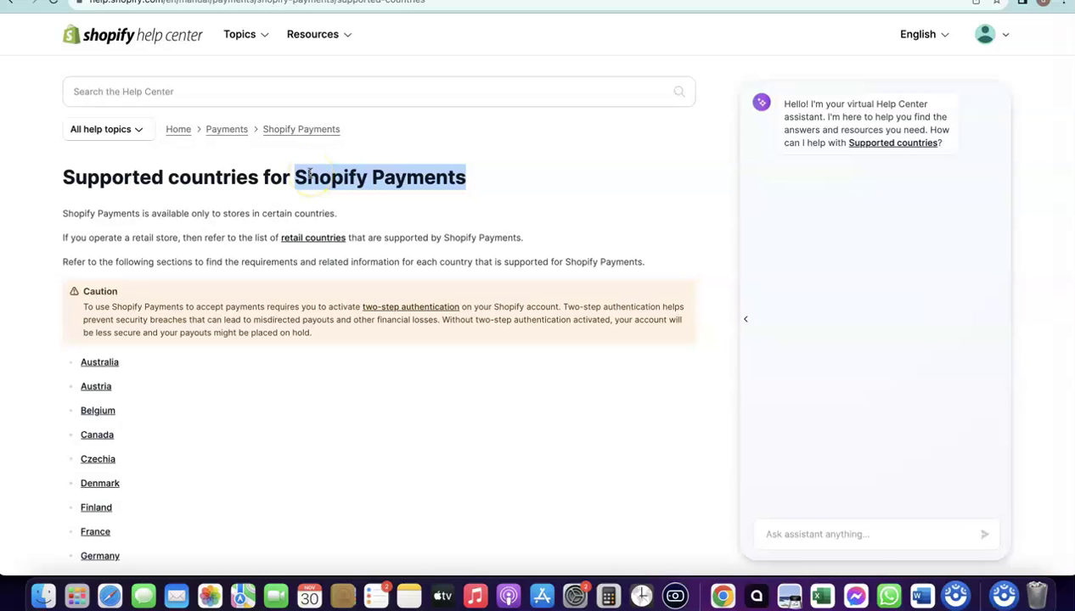
left_click_drag(297, 175, 443, 176)
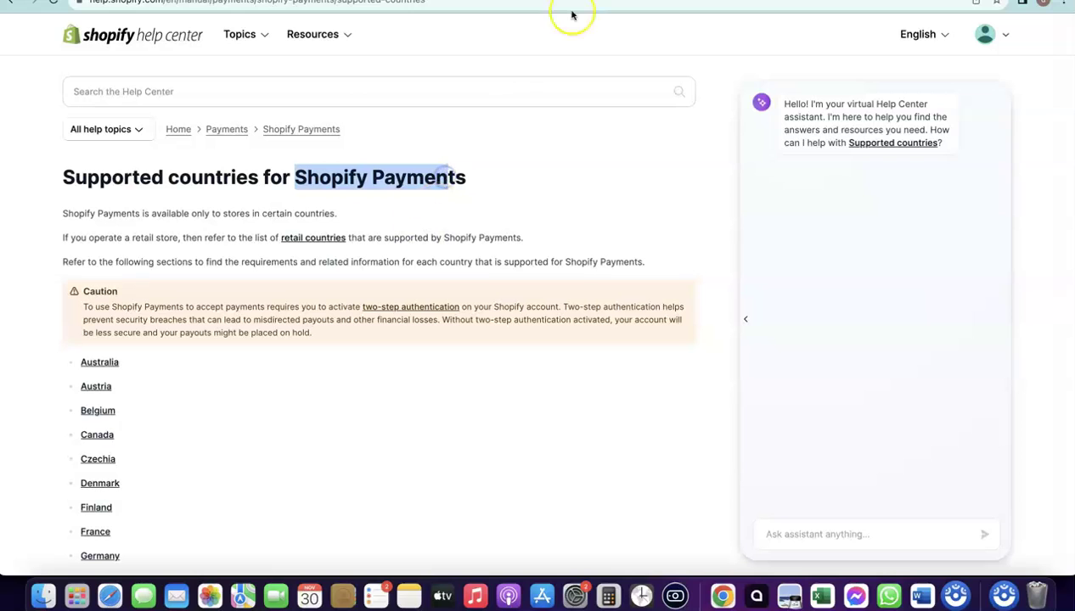
- Go back to the Northwest Registered Agent order and review the Company Management section
left_click(506, 3)
scroll(444, 300, "up", 15)
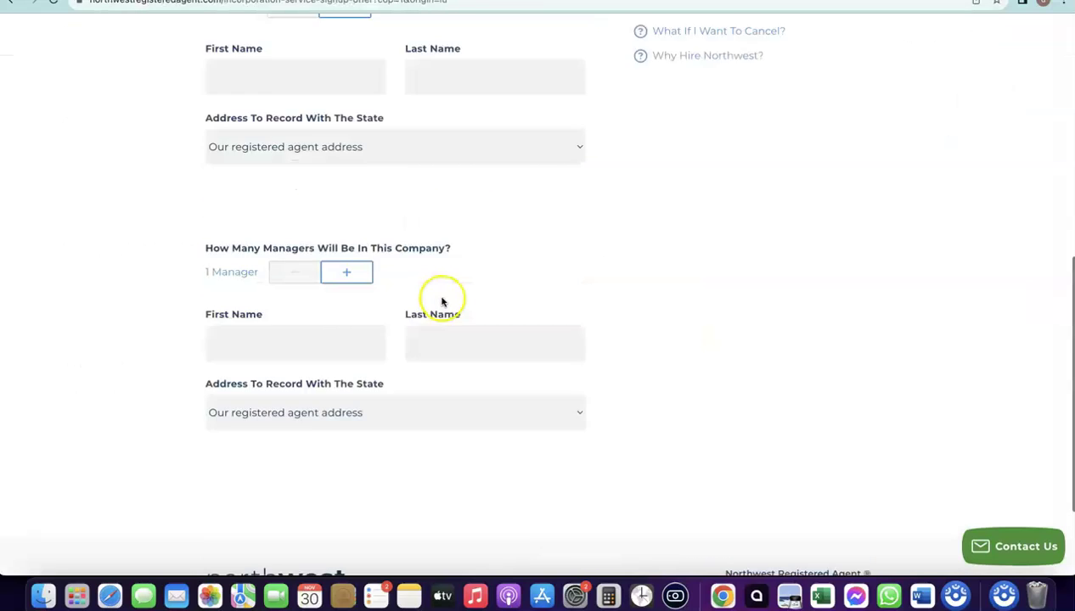
left_click(382, 375)
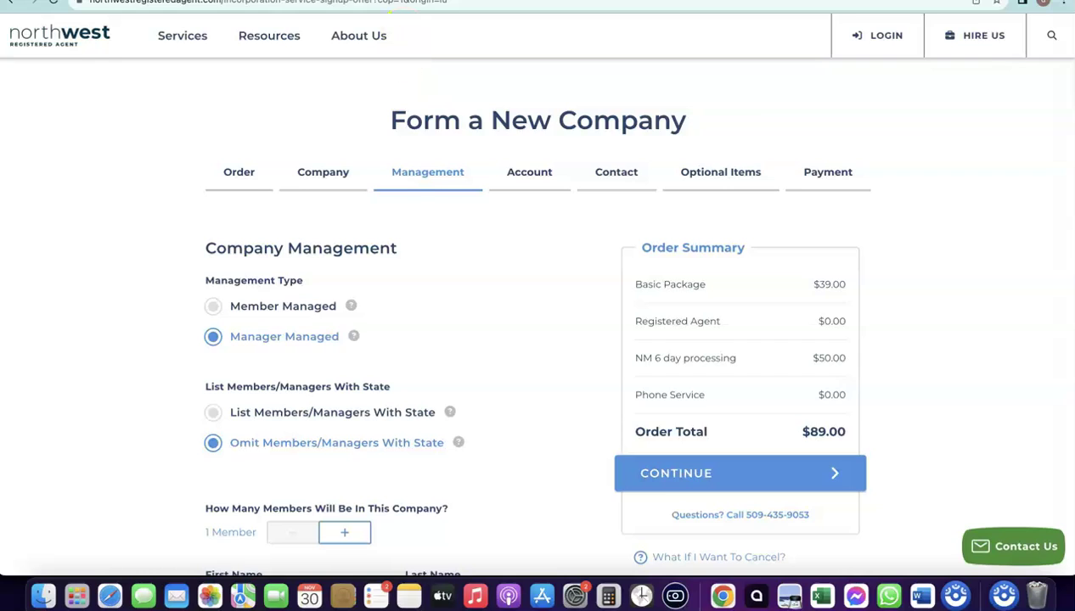
- Revisit the supported countries article, highlight "Shopify Payments" in its heading and return to the company formation order
left_click(378, 3)
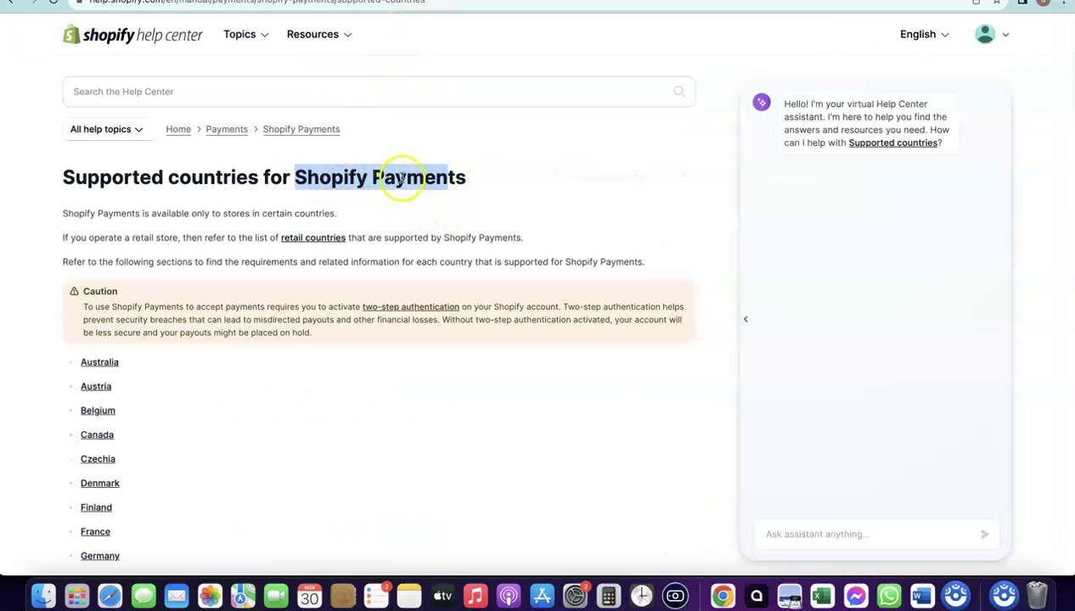
left_click_drag(310, 174, 506, 188)
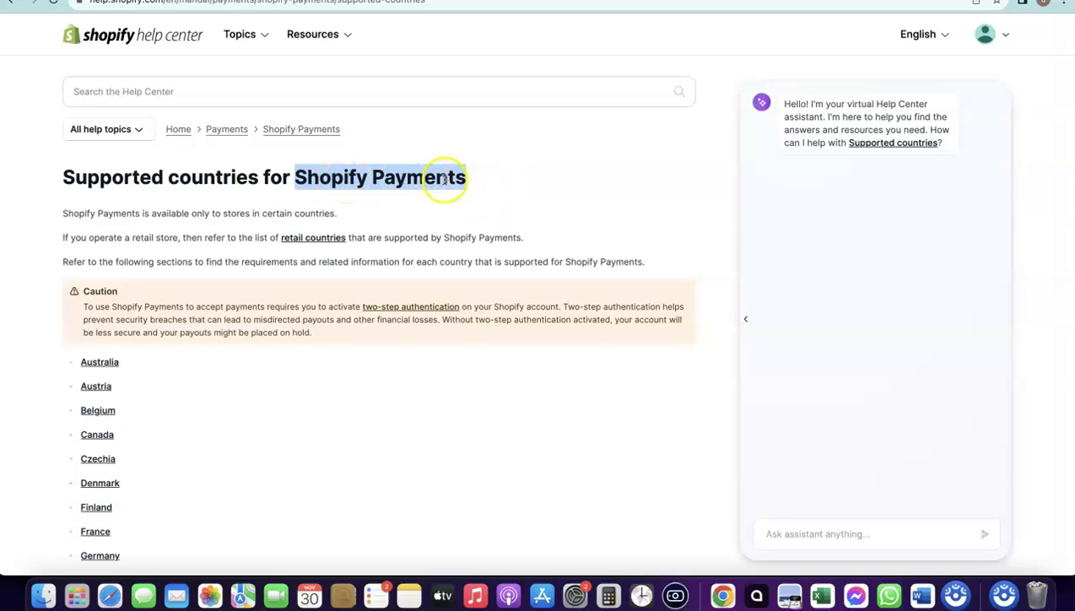
left_click(539, 2)
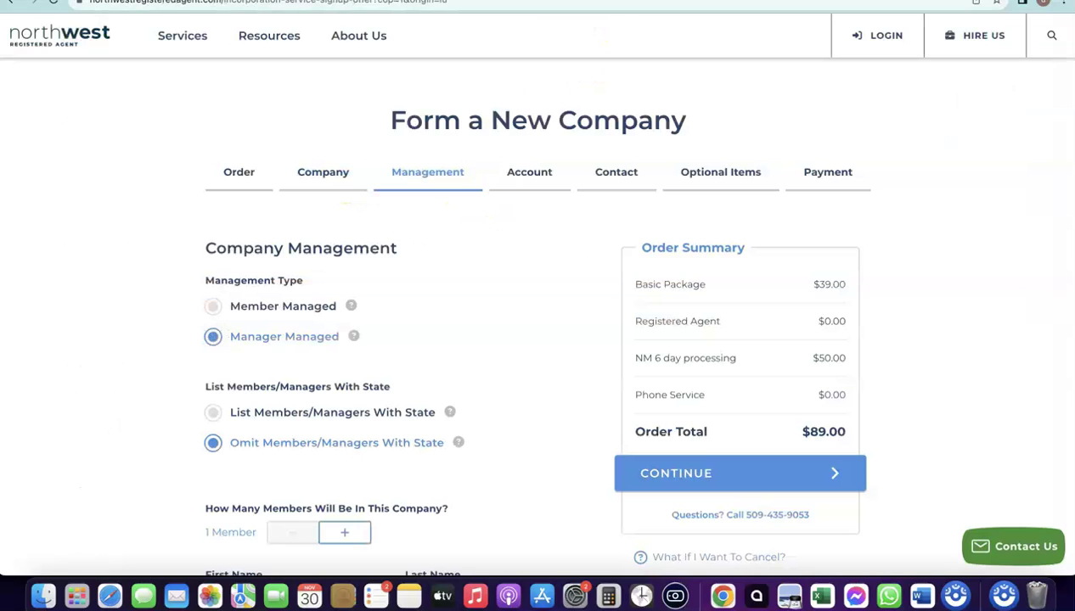